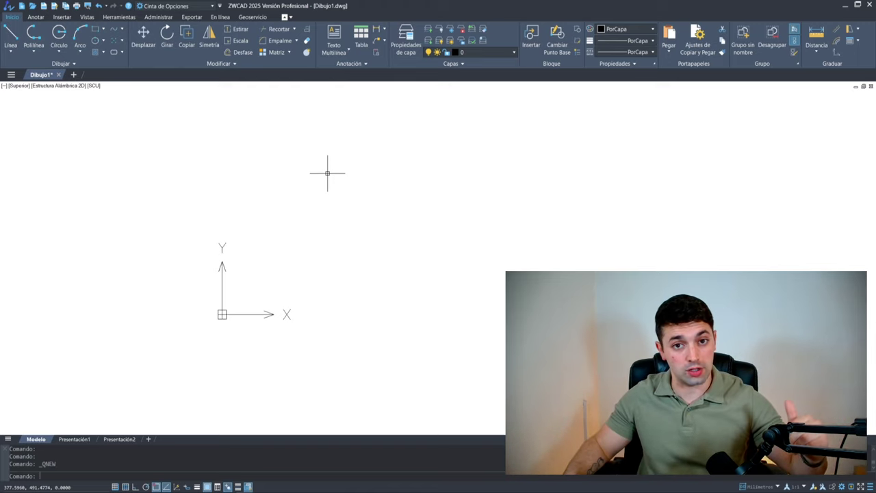
Step: Expand the Dibujar panel's extra tools and preview the circle drawing options without choosing one
{"action": "scroll", "coordinate": [327, 173], "scroll_direction": "up", "scroll_amount": 2}
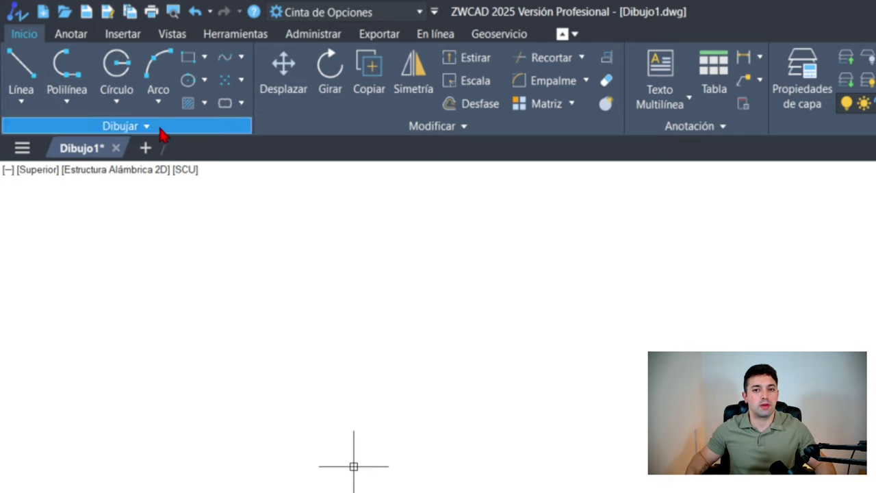
{"action": "left_click", "coordinate": [158, 130]}
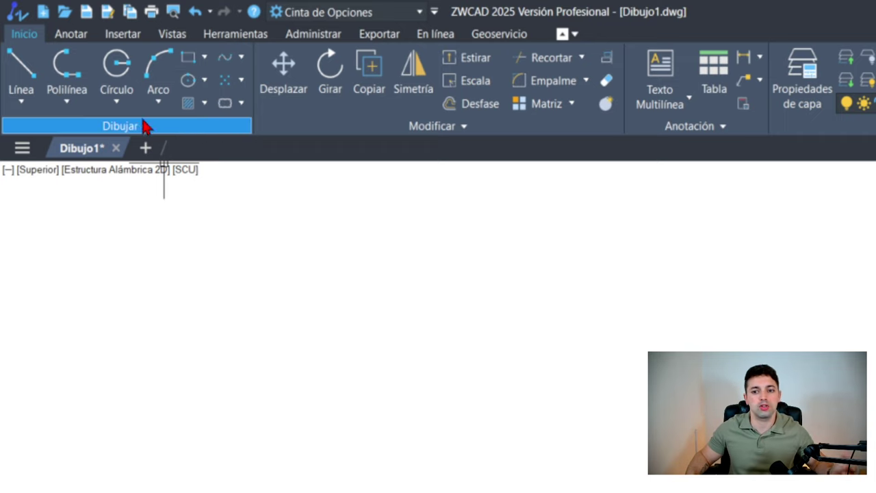
{"action": "left_click", "coordinate": [115, 108]}
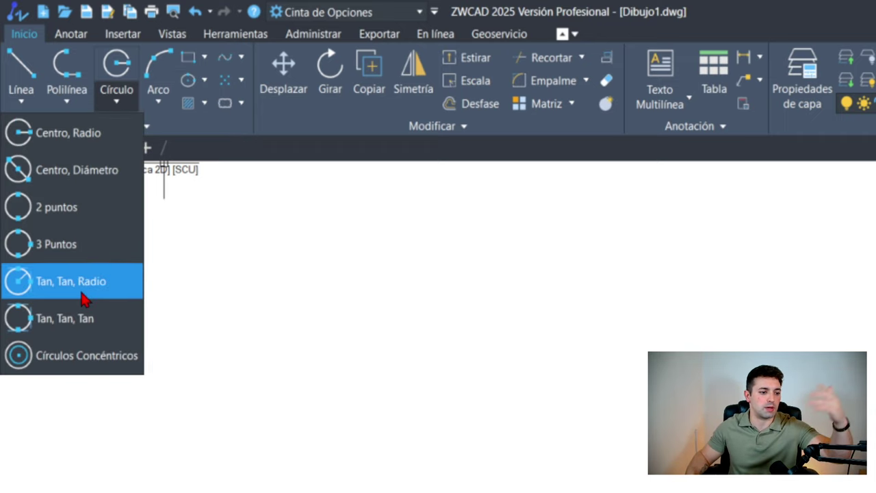
{"action": "left_click", "coordinate": [303, 313]}
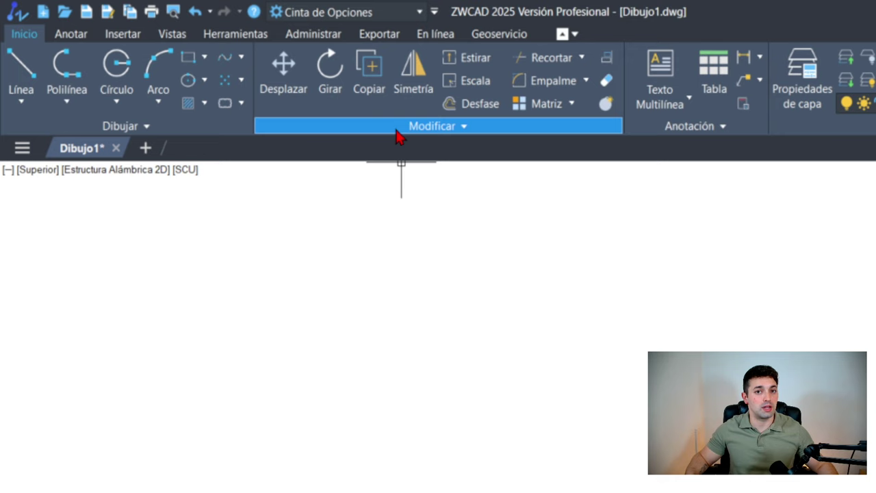
Step: Expand the extra tools of the modify, annotation, layer and property panels
{"action": "left_click", "coordinate": [399, 134]}
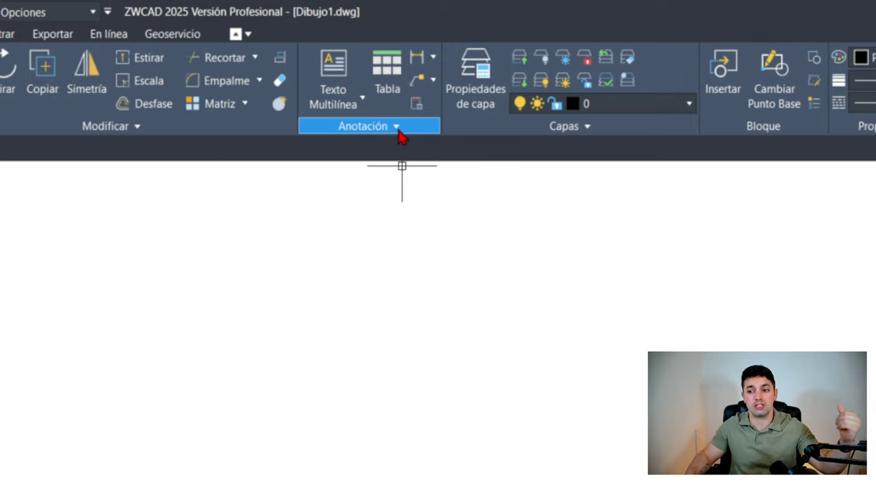
{"action": "left_click", "coordinate": [385, 130]}
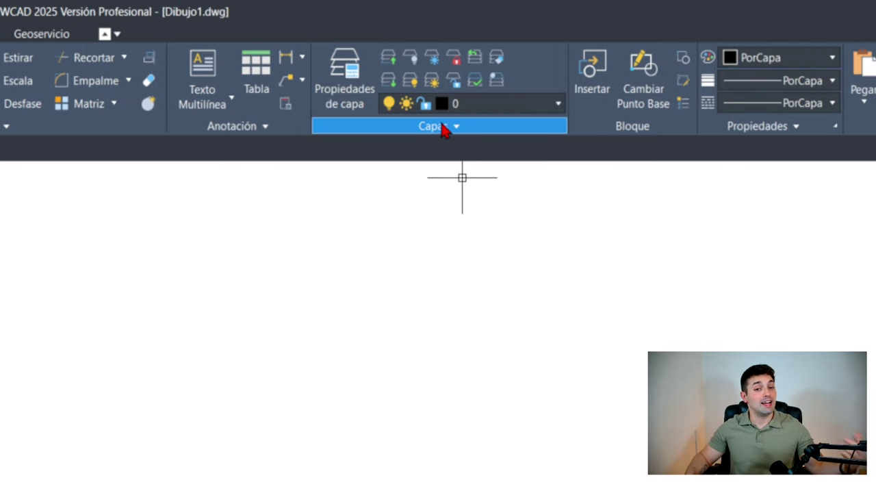
{"action": "left_click", "coordinate": [443, 130]}
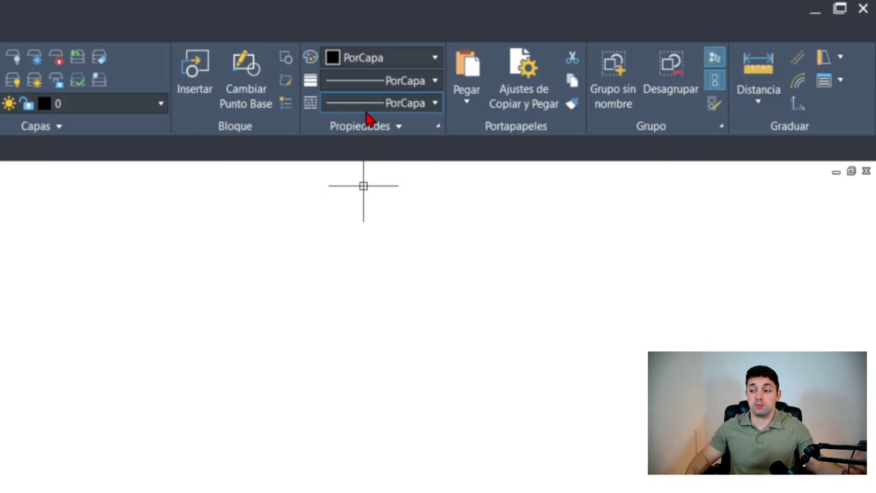
{"action": "left_click", "coordinate": [361, 130]}
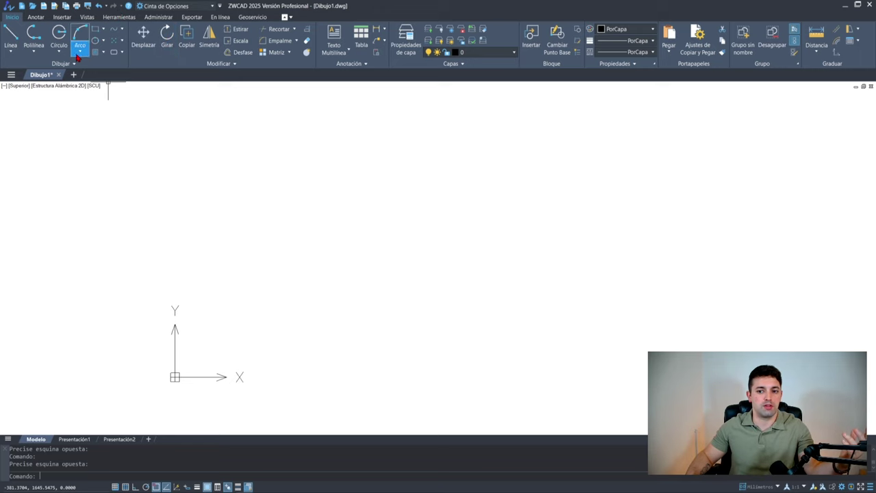
Step: Float the Dibujar panel, collapse and expand it, then return it to the ribbon
{"action": "mouse_move", "coordinate": [30, 66]}
{"action": "left_mouse_down"}
{"action": "mouse_move", "coordinate": [30, 156]}
{"action": "mouse_move", "coordinate": [78, 156]}
{"action": "left_mouse_up"}
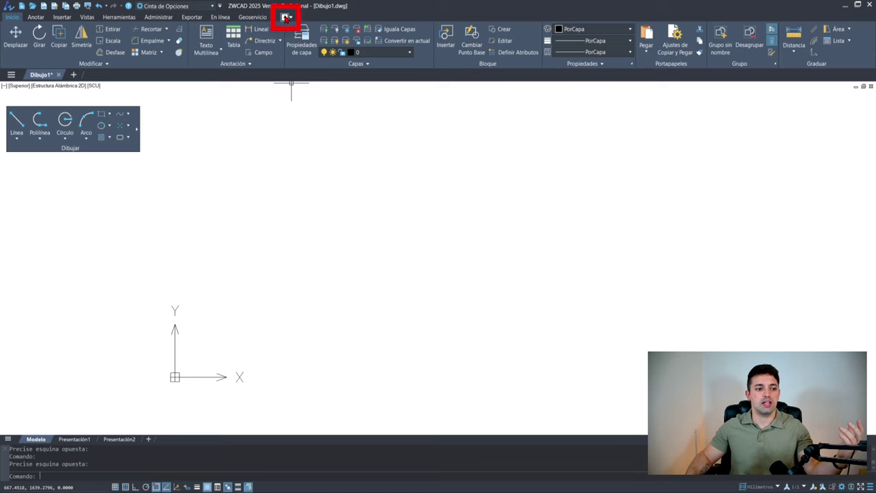
{"action": "left_click", "coordinate": [286, 19]}
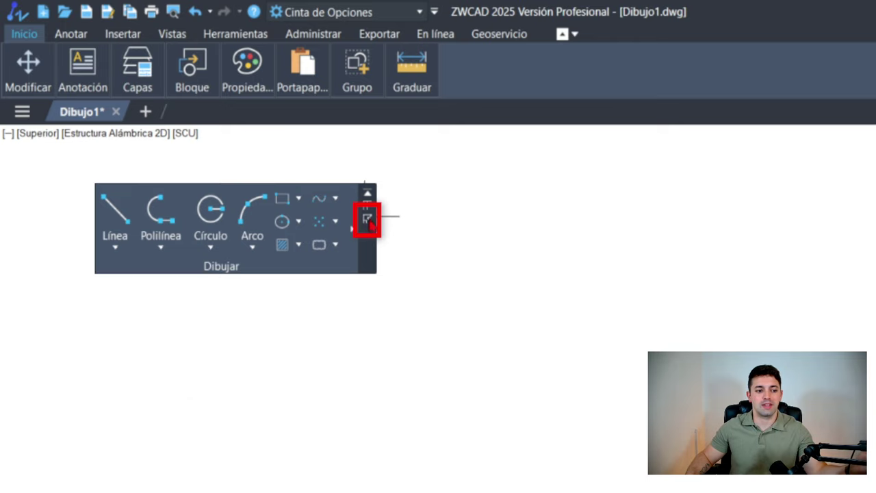
{"action": "left_click", "coordinate": [368, 220]}
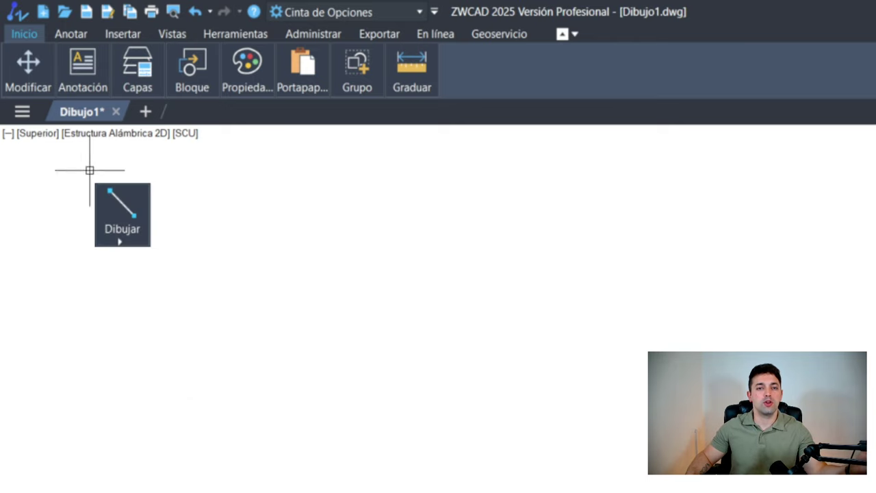
{"action": "left_click", "coordinate": [120, 245]}
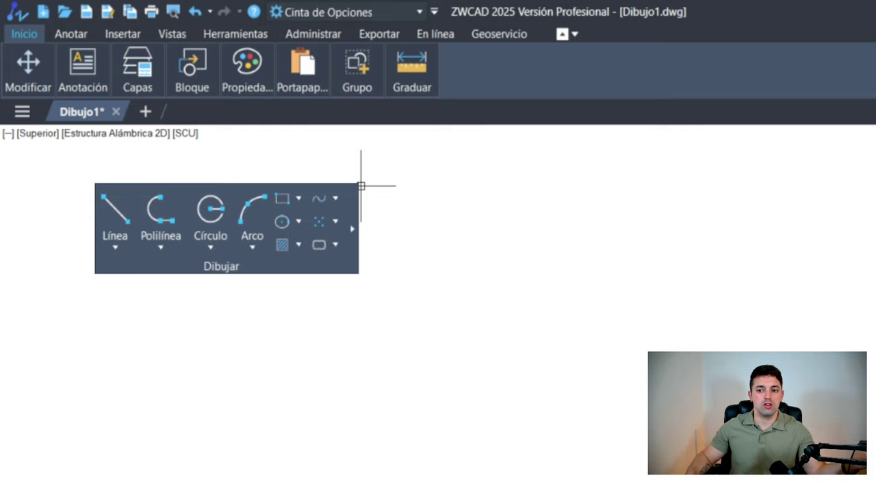
{"action": "mouse_move", "coordinate": [122, 214]}
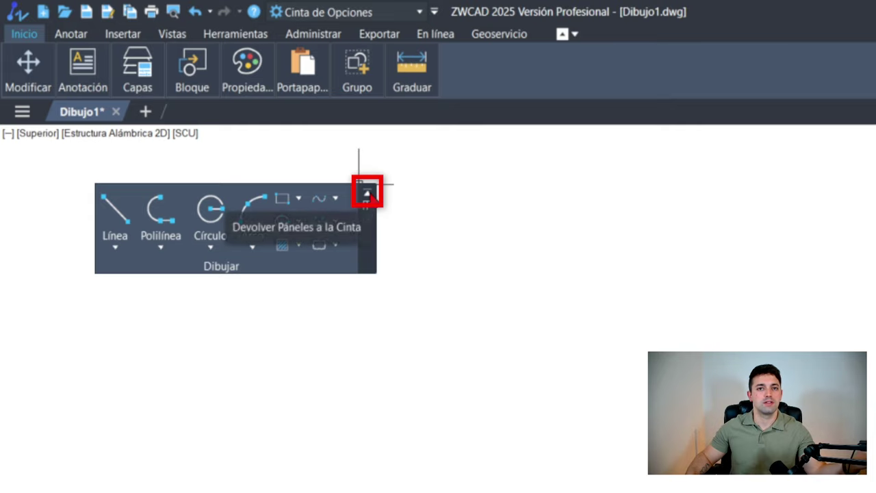
{"action": "left_click", "coordinate": [367, 195]}
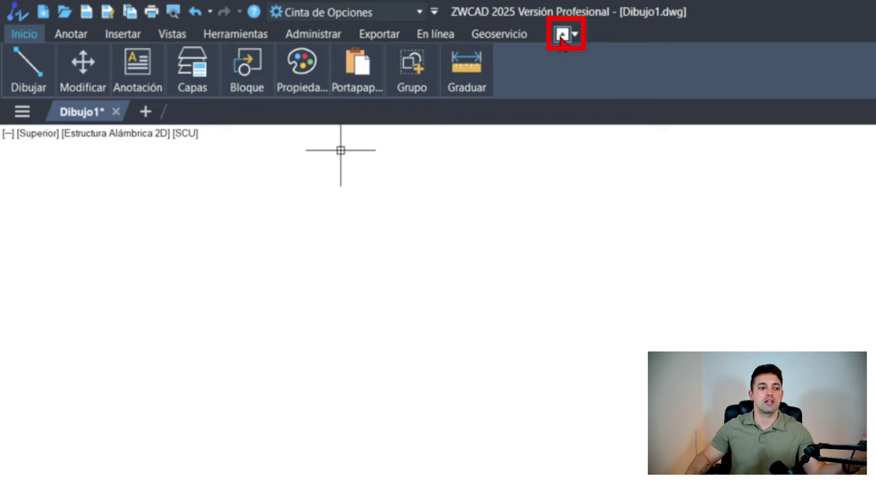
Step: Cycle the ribbon through its minimized states back to full size
{"action": "left_click", "coordinate": [564, 37]}
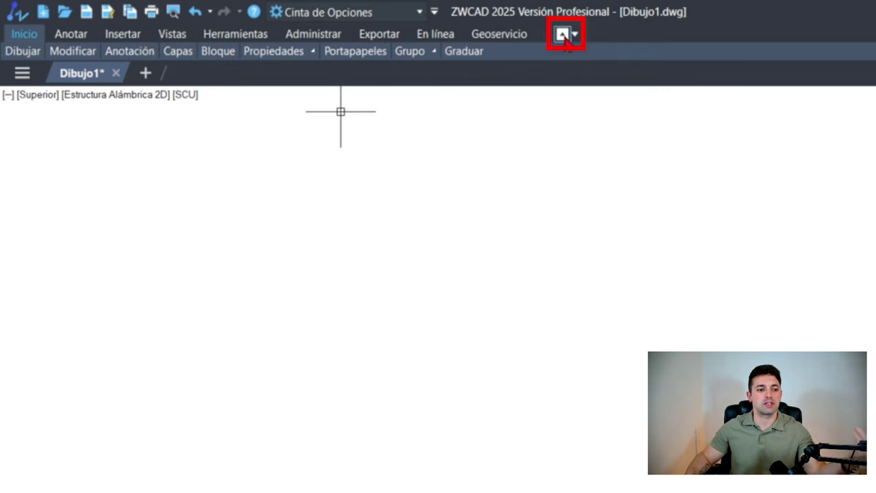
{"action": "left_click", "coordinate": [563, 35]}
{"action": "left_click", "coordinate": [563, 35]}
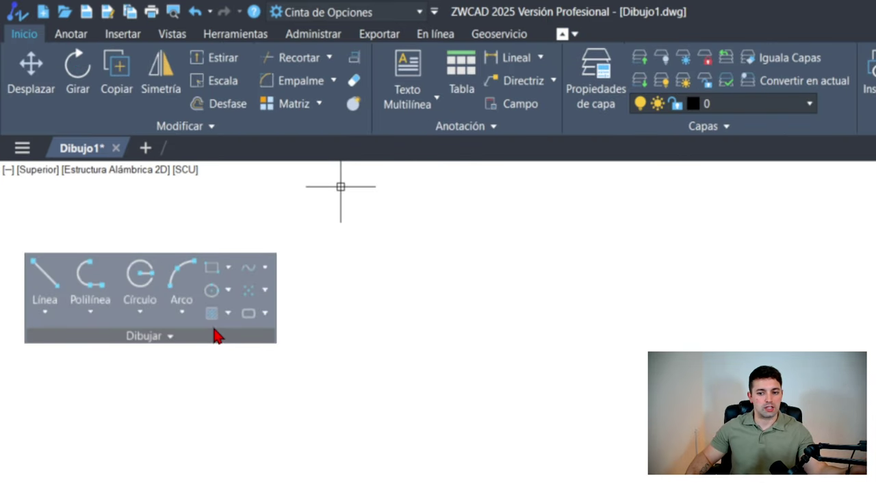
Step: Float the Dibujar and Modificar panels and attach Modificar beneath Dibujar as one floating panel
{"action": "left_click_drag", "start_coordinate": [214, 332], "coordinate": [205, 271]}
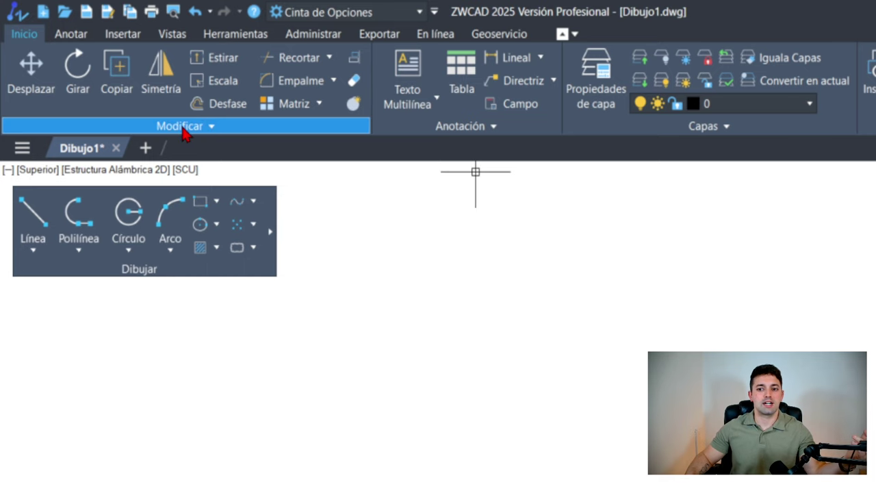
{"action": "mouse_move", "coordinate": [185, 131]}
{"action": "left_mouse_down"}
{"action": "mouse_move", "coordinate": [184, 383]}
{"action": "mouse_move", "coordinate": [184, 373]}
{"action": "left_mouse_up"}
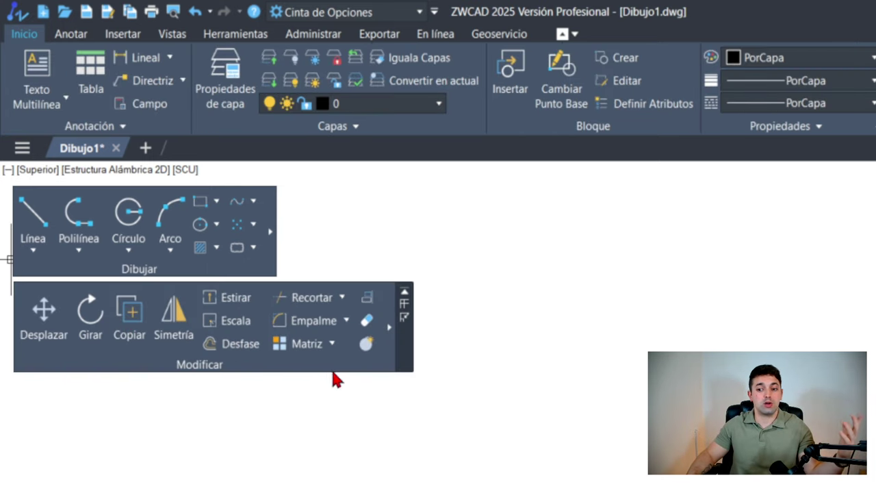
{"action": "mouse_move", "coordinate": [383, 355]}
{"action": "left_mouse_down"}
{"action": "mouse_move", "coordinate": [263, 267]}
{"action": "mouse_move", "coordinate": [273, 267]}
{"action": "left_mouse_up"}
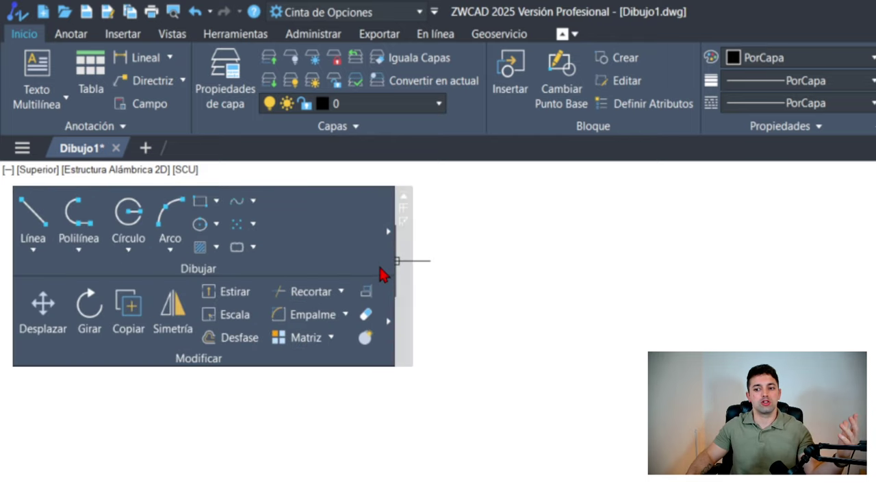
{"action": "mouse_move", "coordinate": [399, 274]}
{"action": "left_mouse_down"}
{"action": "mouse_move", "coordinate": [388, 287]}
{"action": "mouse_move", "coordinate": [438, 291]}
{"action": "mouse_move", "coordinate": [415, 282]}
{"action": "left_mouse_up"}
Step: Collapse the ribbon to panel titles, move the combined panel higher and collapse it to its title strip
{"action": "left_click", "coordinate": [561, 33]}
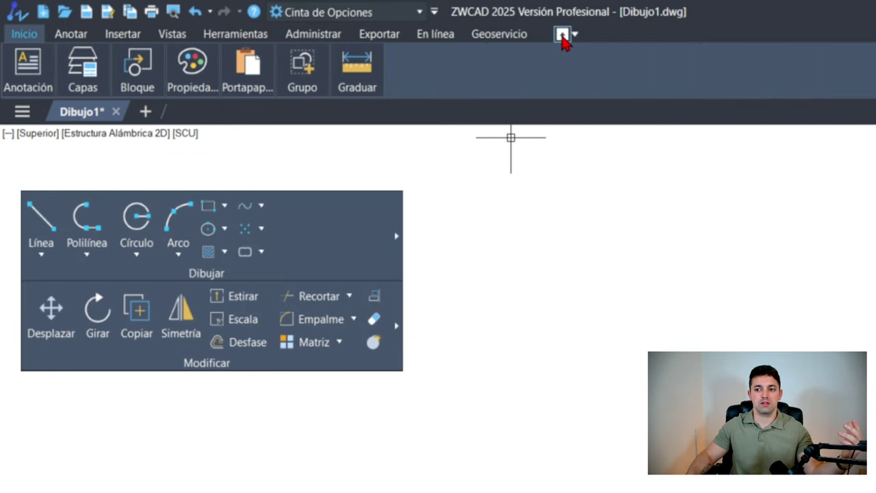
{"action": "left_click", "coordinate": [561, 33]}
{"action": "left_click_drag", "start_coordinate": [419, 308], "coordinate": [397, 212]}
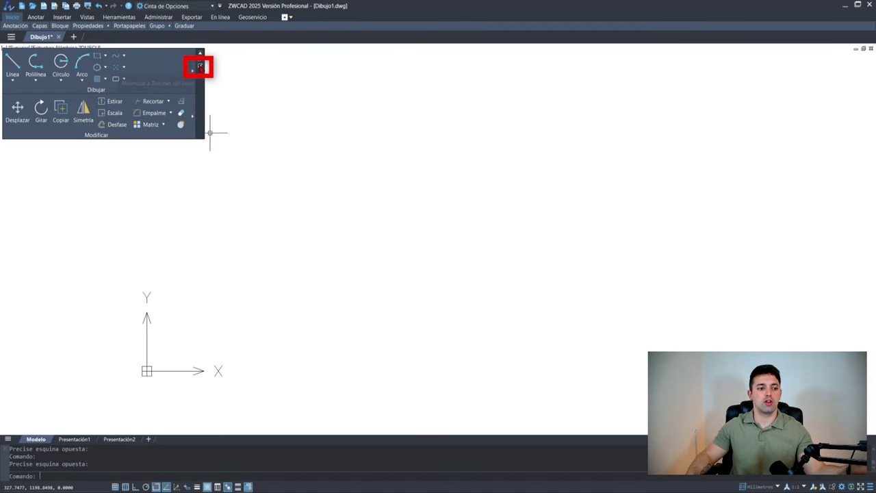
{"action": "left_click", "coordinate": [199, 67]}
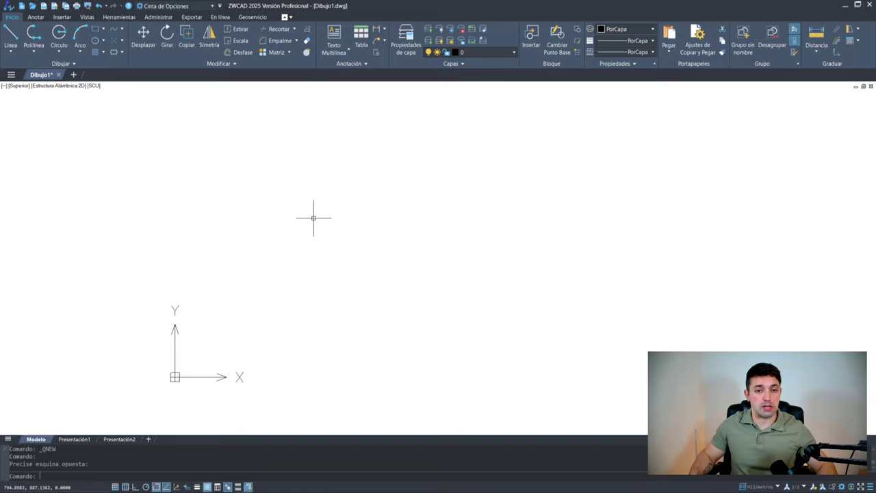
Step: Dock Properties (Ctrl+1) at the left, dock Tool Palettes (Ctrl+3) beneath it, then close Tool Palettes
{"action": "key", "text": "ctrl+1"}
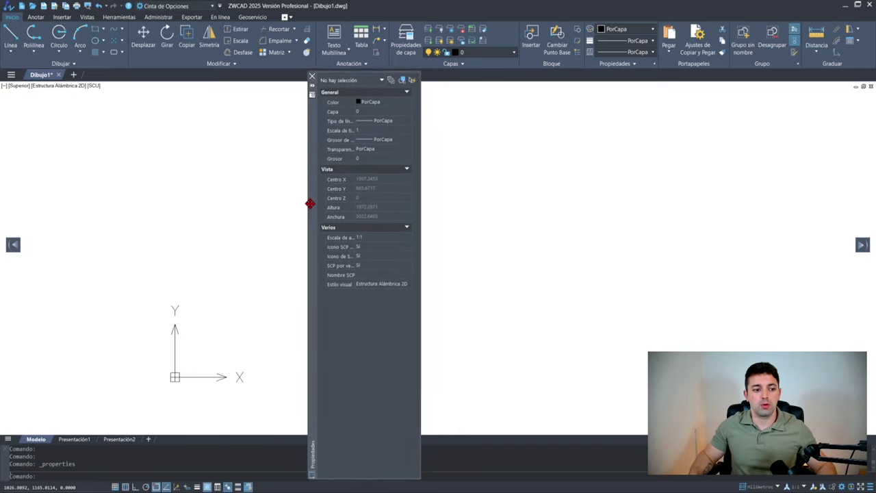
{"action": "mouse_move", "coordinate": [201, 217]}
{"action": "left_mouse_down"}
{"action": "mouse_move", "coordinate": [322, 248]}
{"action": "mouse_move", "coordinate": [9, 245]}
{"action": "mouse_move", "coordinate": [22, 297]}
{"action": "left_mouse_up"}
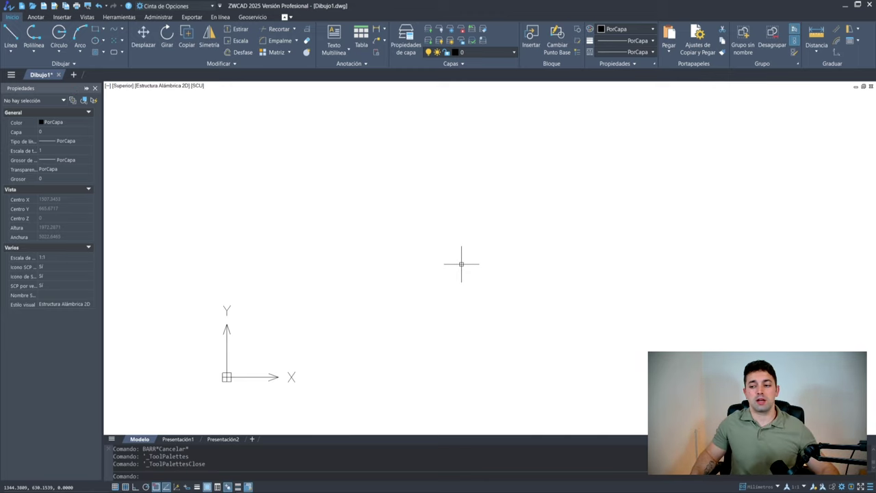
{"action": "key", "text": "ctrl+3"}
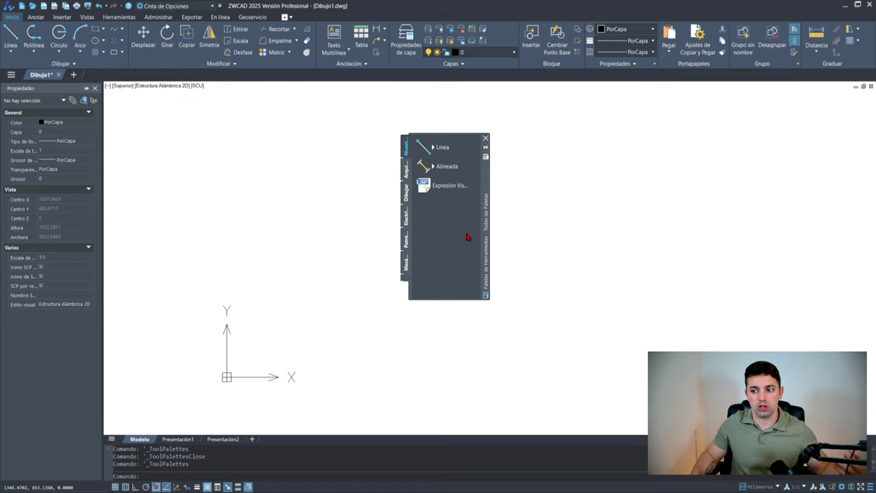
{"action": "mouse_move", "coordinate": [485, 211]}
{"action": "left_mouse_down"}
{"action": "mouse_move", "coordinate": [17, 256]}
{"action": "mouse_move", "coordinate": [95, 237]}
{"action": "mouse_move", "coordinate": [61, 280]}
{"action": "mouse_move", "coordinate": [83, 308]}
{"action": "mouse_move", "coordinate": [49, 297]}
{"action": "left_mouse_up"}
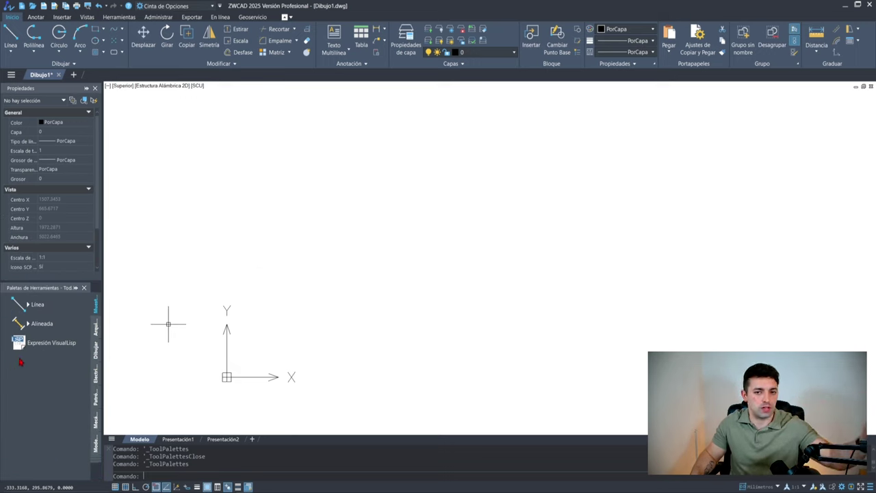
{"action": "key", "text": "ctrl+3"}
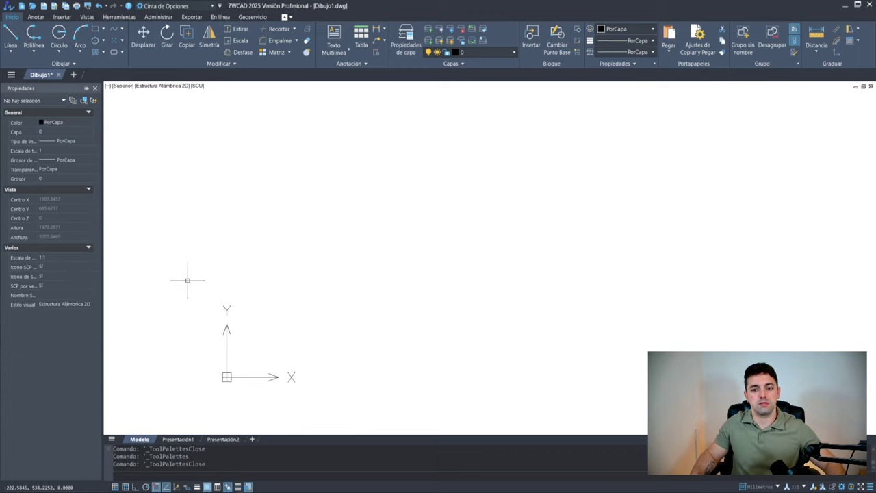
Step: Close Properties and create the new drawing Dibujo2 from the CursoZWCAD.dwt template
{"action": "key", "text": "ctrl+1"}
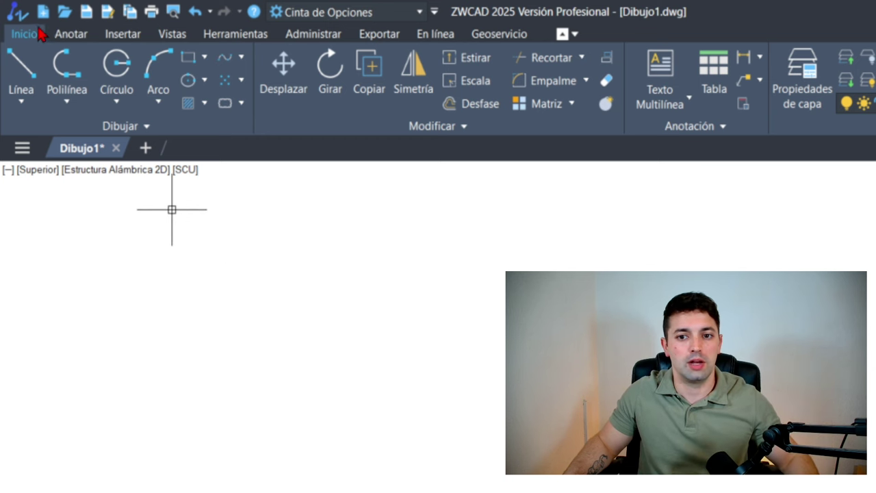
{"action": "left_click", "coordinate": [42, 13]}
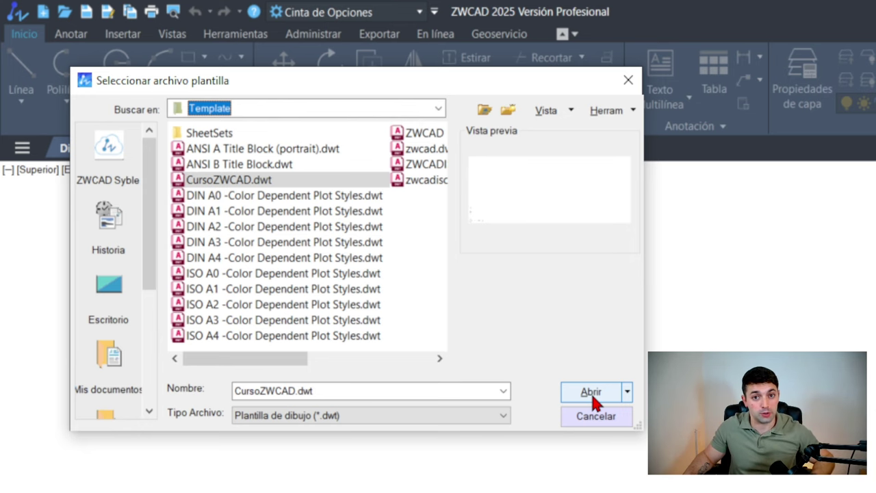
{"action": "left_click", "coordinate": [592, 394]}
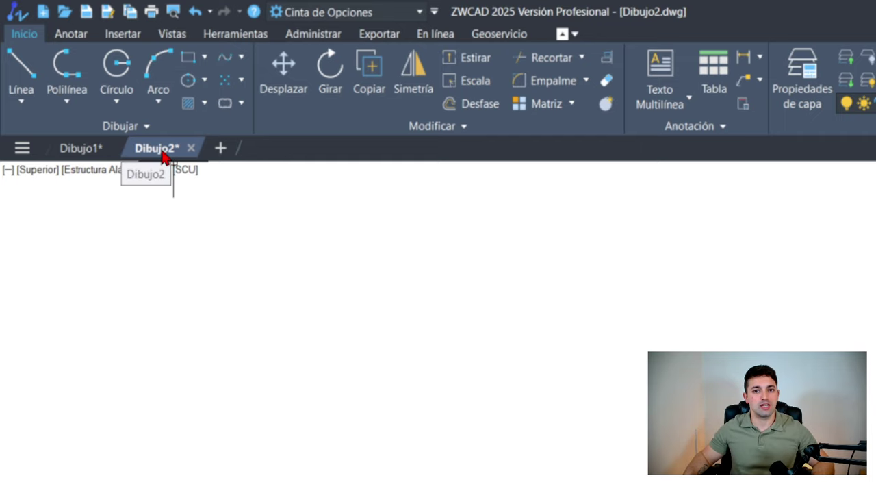
Step: Pull Dibujo2 out into its own window, move it to the lower right, then toward the left edge
{"action": "mouse_move", "coordinate": [164, 168]}
{"action": "left_mouse_down"}
{"action": "mouse_move", "coordinate": [665, 103]}
{"action": "mouse_move", "coordinate": [667, 75]}
{"action": "left_mouse_up"}
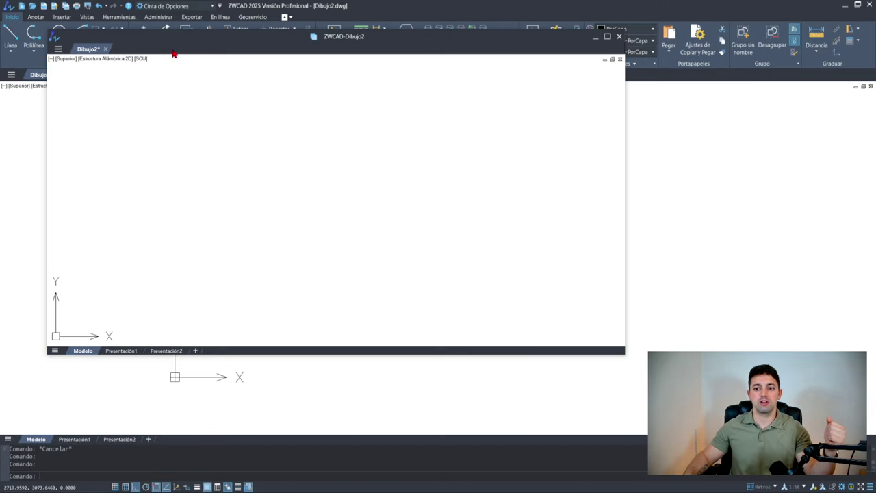
{"action": "mouse_move", "coordinate": [151, 49]}
{"action": "left_mouse_down"}
{"action": "mouse_move", "coordinate": [458, 118]}
{"action": "mouse_move", "coordinate": [206, 96]}
{"action": "mouse_move", "coordinate": [183, 105]}
{"action": "left_mouse_up"}
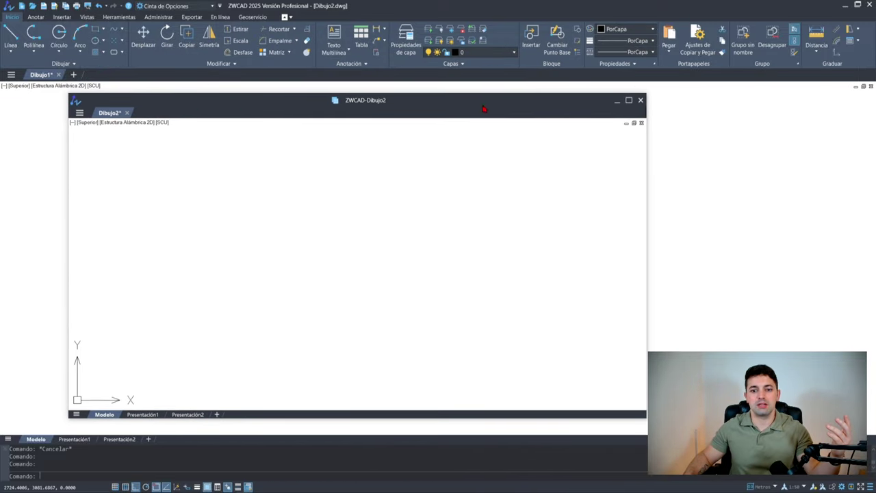
{"action": "mouse_move", "coordinate": [365, 101]}
{"action": "left_mouse_down"}
{"action": "mouse_move", "coordinate": [2, 96]}
{"action": "mouse_move", "coordinate": [191, 102]}
{"action": "mouse_move", "coordinate": [1, 85]}
{"action": "mouse_move", "coordinate": [442, 126]}
{"action": "mouse_move", "coordinate": [113, 112]}
{"action": "mouse_move", "coordinate": [504, 121]}
{"action": "mouse_move", "coordinate": [504, 92]}
{"action": "left_mouse_up"}
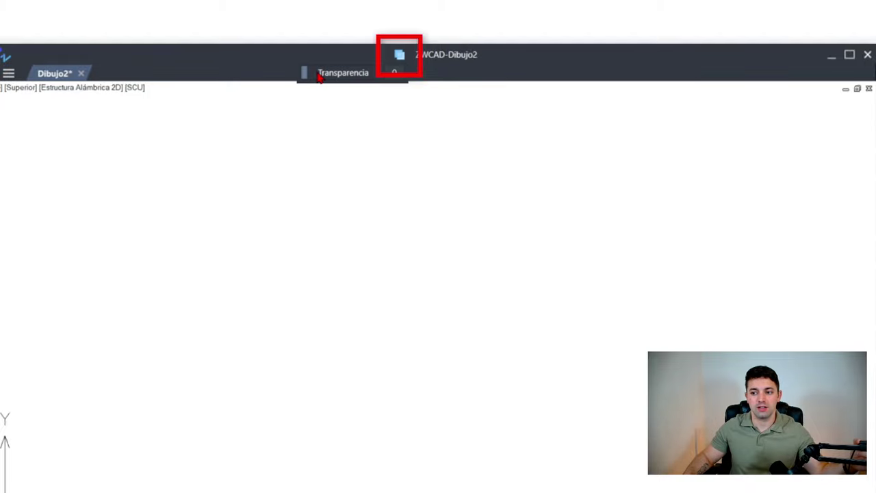
Step: Set the floating window's transparency to 35 and back to 0, then dock Dibujo2 beside Dibujo1
{"action": "left_click_drag", "start_coordinate": [319, 78], "coordinate": [336, 79]}
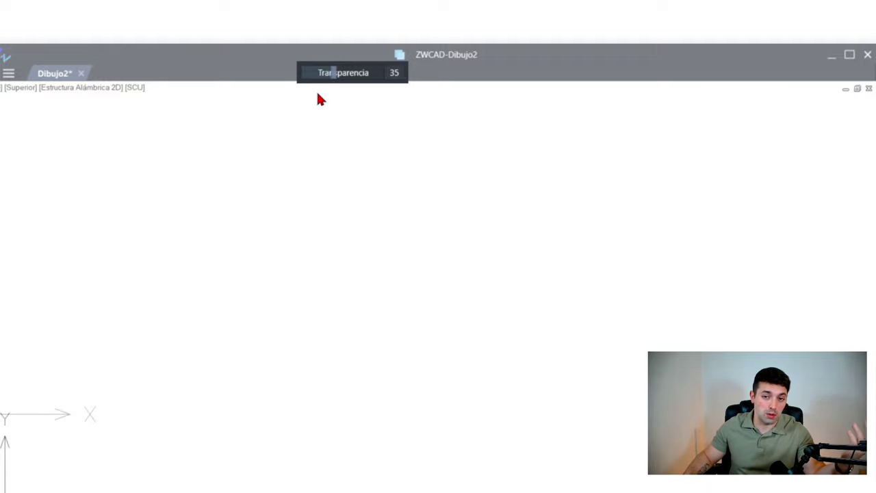
{"action": "left_click_drag", "start_coordinate": [333, 72], "coordinate": [266, 71]}
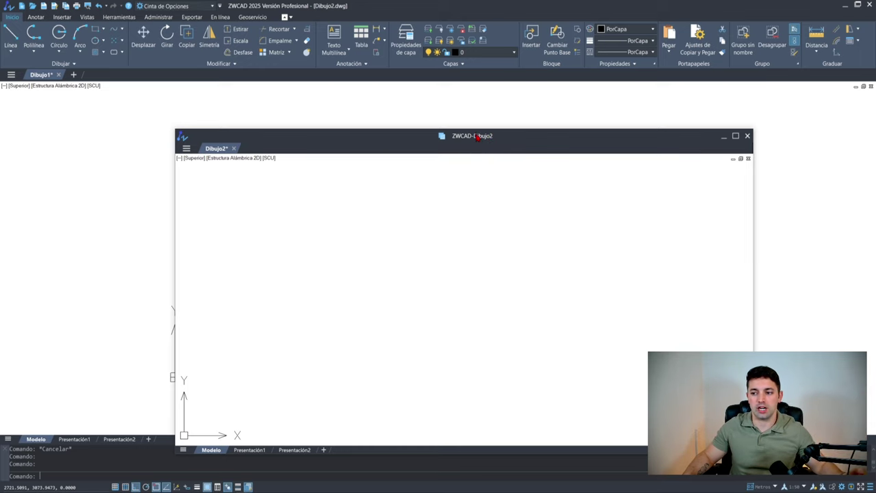
{"action": "left_click_drag", "start_coordinate": [477, 136], "coordinate": [254, 81]}
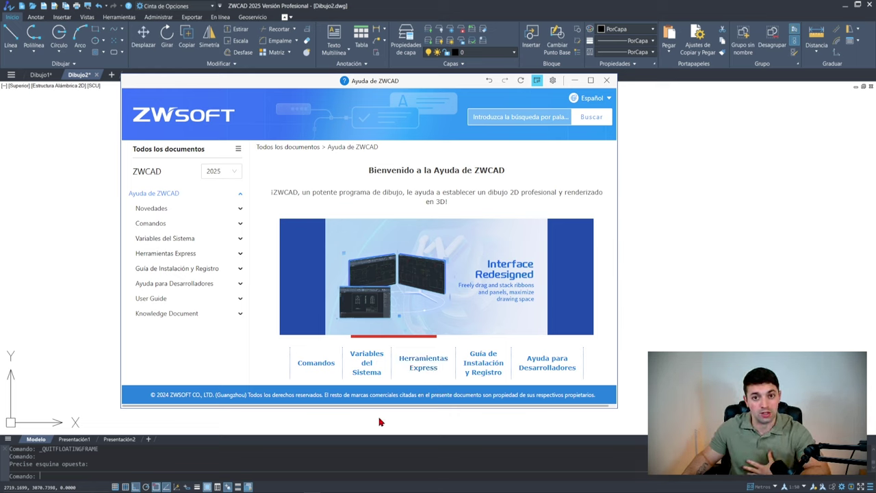
Step: Open the installation and registration guide, view the help languages, and toggle the keyword search panel
{"action": "left_click", "coordinate": [498, 374]}
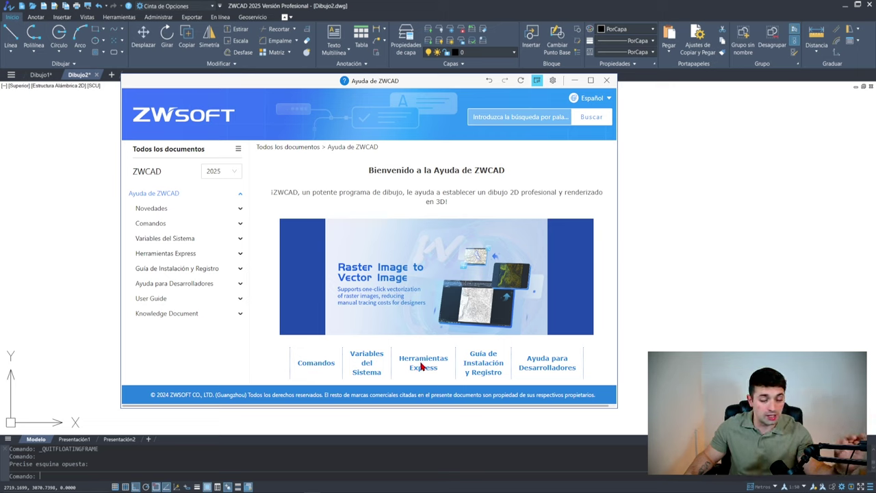
{"action": "left_click", "coordinate": [604, 103]}
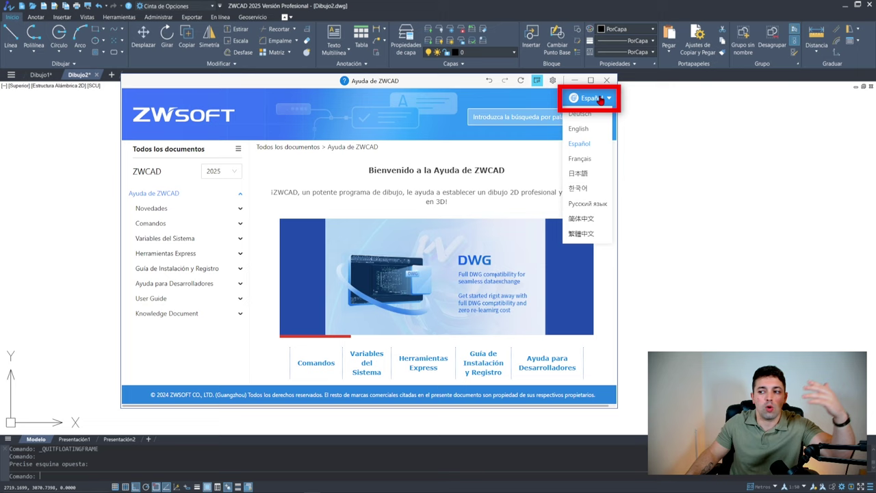
{"action": "left_click", "coordinate": [553, 120]}
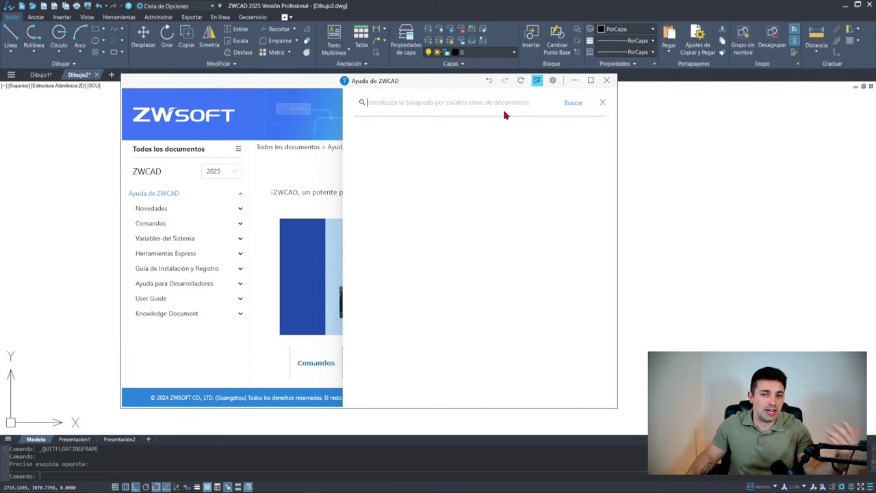
{"action": "left_click", "coordinate": [604, 105]}
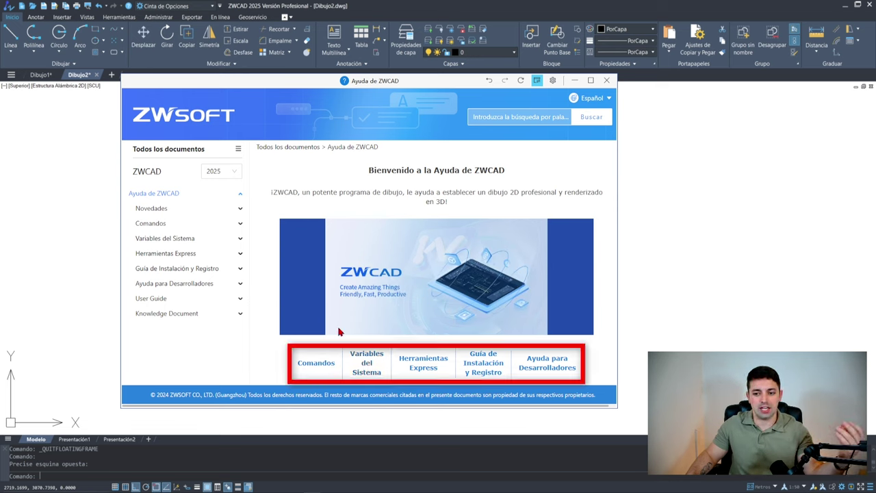
Step: Browse the help's Comandos list under letter L and open the LONGITUD page
{"action": "left_click", "coordinate": [150, 226]}
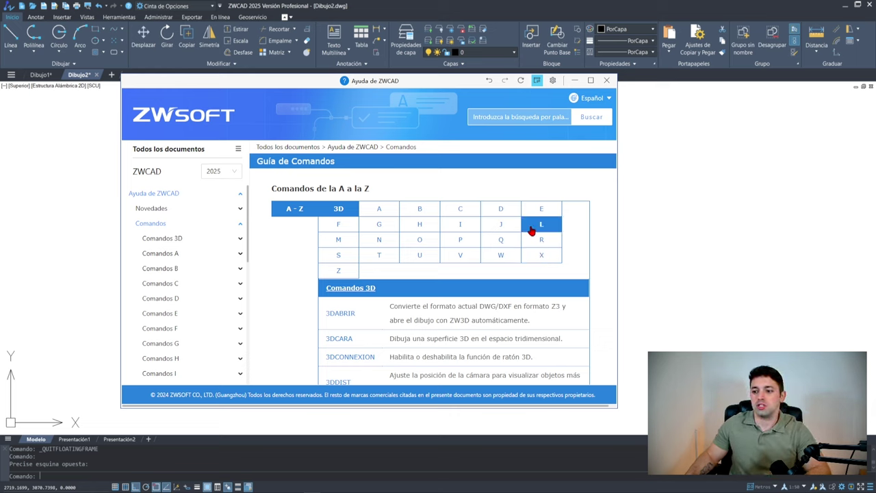
{"action": "left_click", "coordinate": [557, 228]}
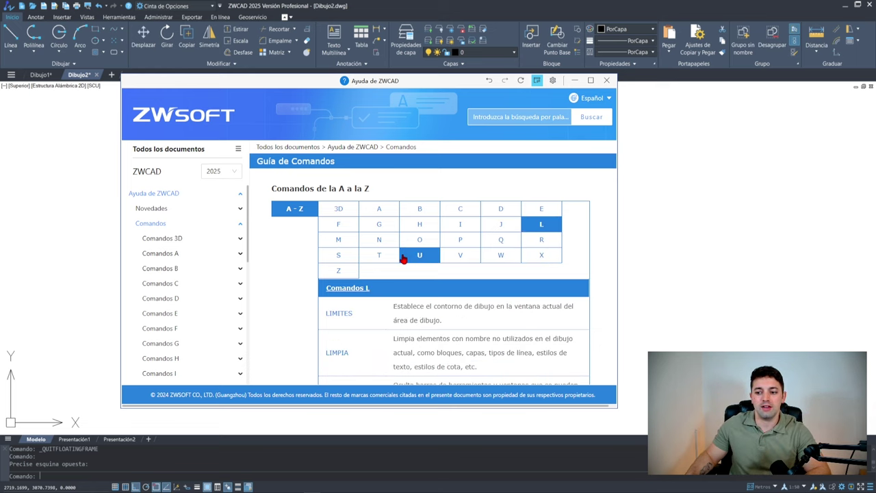
{"action": "scroll", "coordinate": [342, 246], "scroll_direction": "down", "scroll_amount": 5}
{"action": "scroll", "coordinate": [366, 266], "scroll_direction": "down", "scroll_amount": 2}
{"action": "scroll", "coordinate": [344, 268], "scroll_direction": "up", "scroll_amount": 5}
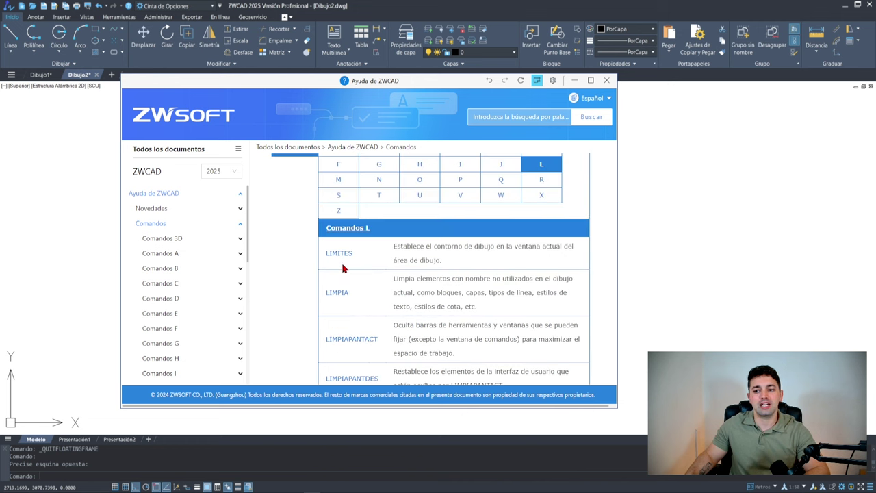
{"action": "scroll", "coordinate": [344, 267], "scroll_direction": "down", "scroll_amount": 3}
{"action": "scroll", "coordinate": [342, 315], "scroll_direction": "down", "scroll_amount": 2}
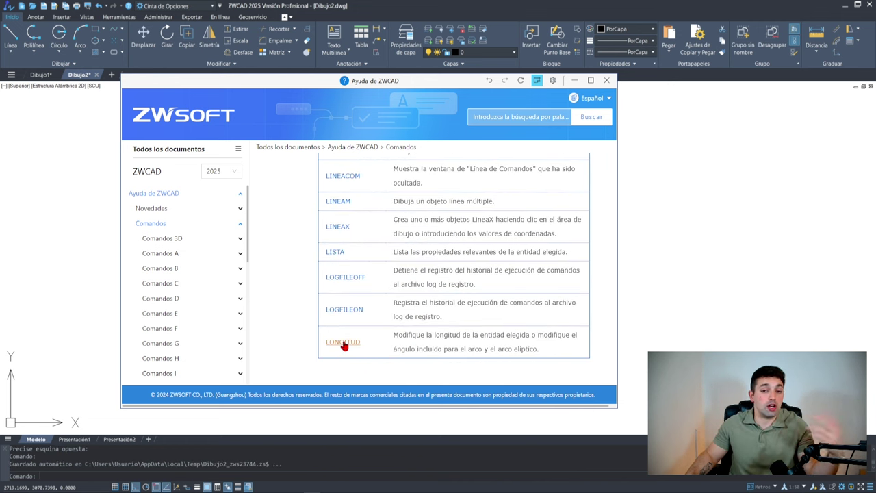
{"action": "left_click", "coordinate": [342, 342]}
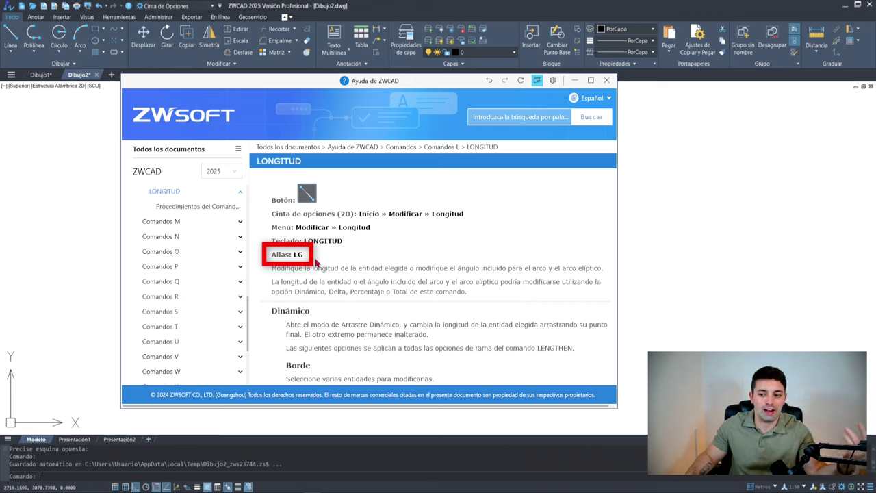
Step: Scroll through the LONGITUD command page to read its description
{"action": "scroll", "coordinate": [316, 262], "scroll_direction": "down", "scroll_amount": 3}
{"action": "scroll", "coordinate": [316, 273], "scroll_direction": "down", "scroll_amount": 5}
{"action": "scroll", "coordinate": [315, 294], "scroll_direction": "down", "scroll_amount": 5}
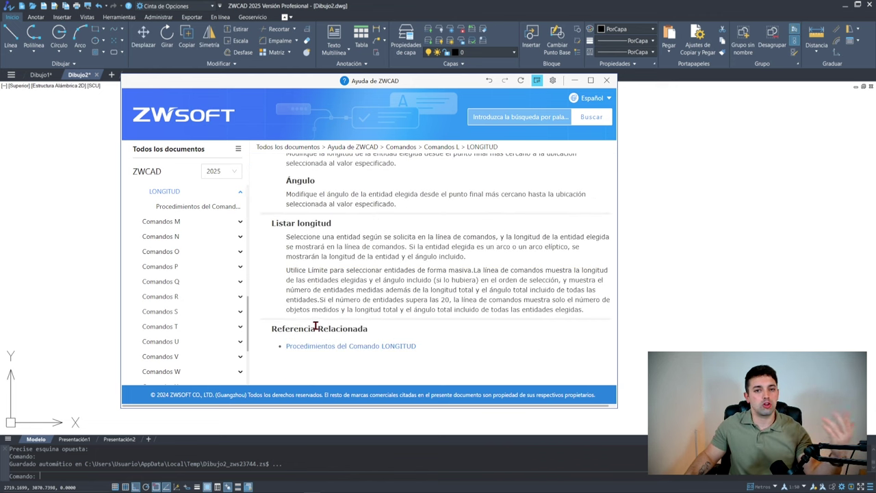
{"action": "scroll", "coordinate": [315, 322], "scroll_direction": "up", "scroll_amount": 6}
{"action": "scroll", "coordinate": [322, 288], "scroll_direction": "up", "scroll_amount": 6}
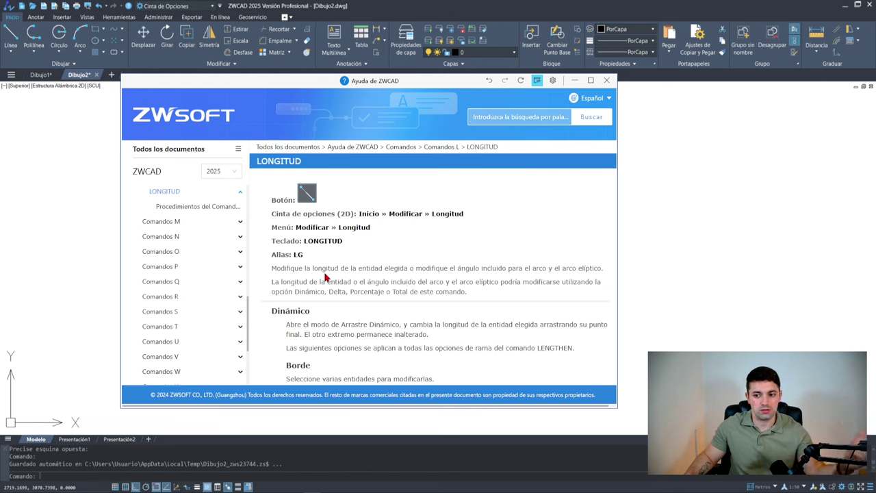
{"action": "scroll", "coordinate": [432, 245], "scroll_direction": "down", "scroll_amount": 12}
{"action": "scroll", "coordinate": [433, 243], "scroll_direction": "up", "scroll_amount": 5}
{"action": "scroll", "coordinate": [433, 243], "scroll_direction": "down", "scroll_amount": 3}
{"action": "scroll", "coordinate": [433, 244], "scroll_direction": "down", "scroll_amount": 2}
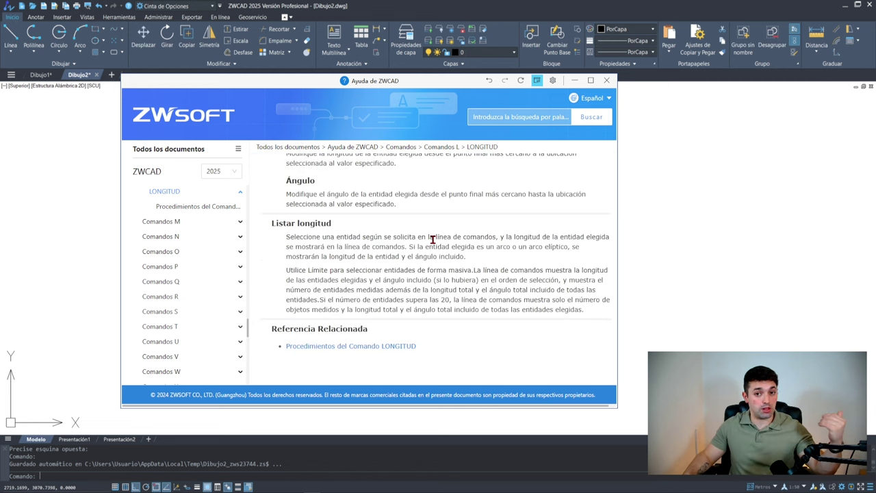
Step: Open Procedimientos del Comando LONGITUD, jump to Estirar un objeto, then close Help
{"action": "left_click", "coordinate": [314, 347]}
{"action": "scroll", "coordinate": [329, 232], "scroll_direction": "down", "scroll_amount": 5}
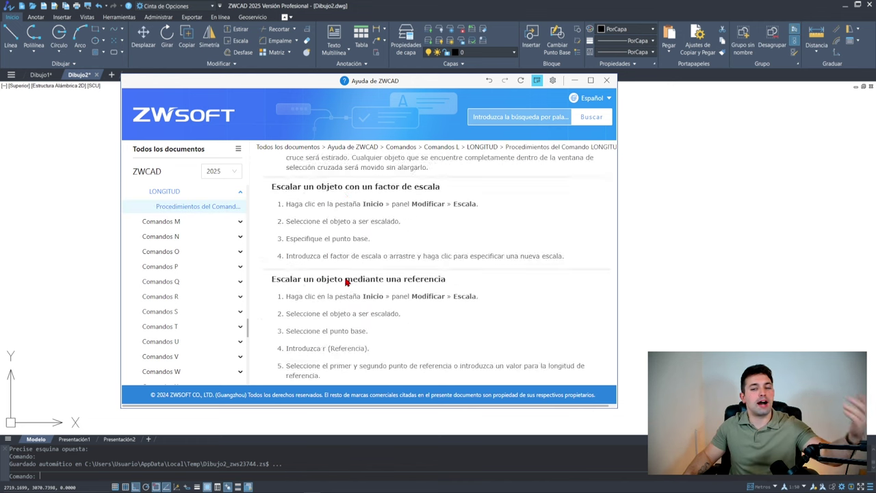
{"action": "scroll", "coordinate": [345, 295], "scroll_direction": "down", "scroll_amount": 2}
{"action": "scroll", "coordinate": [346, 313], "scroll_direction": "up", "scroll_amount": 7}
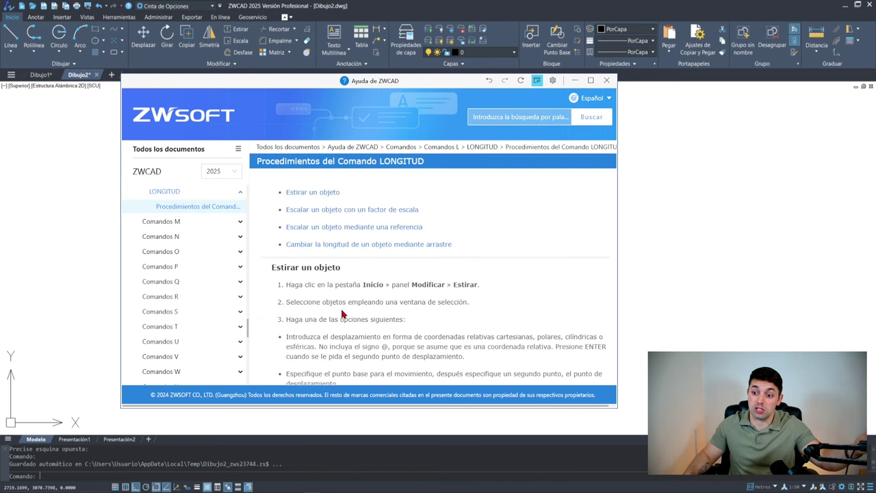
{"action": "left_click", "coordinate": [308, 195]}
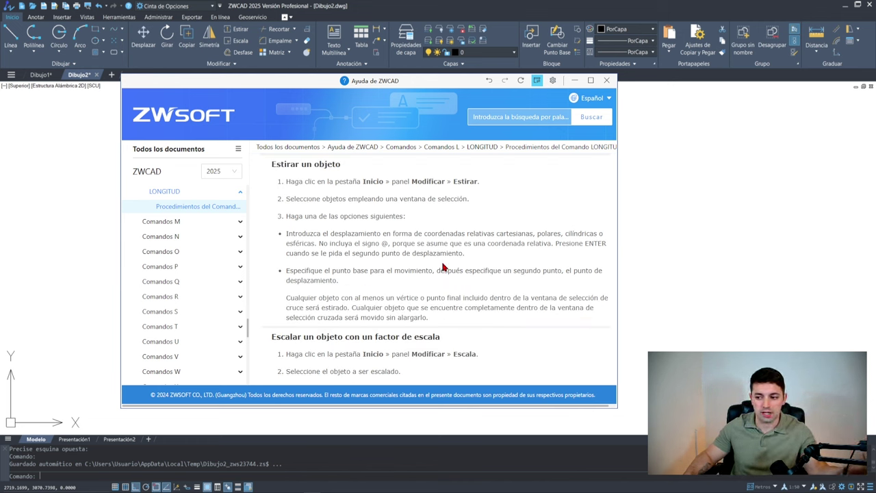
{"action": "scroll", "coordinate": [443, 268], "scroll_direction": "down", "scroll_amount": 3}
{"action": "left_click", "coordinate": [608, 82]}
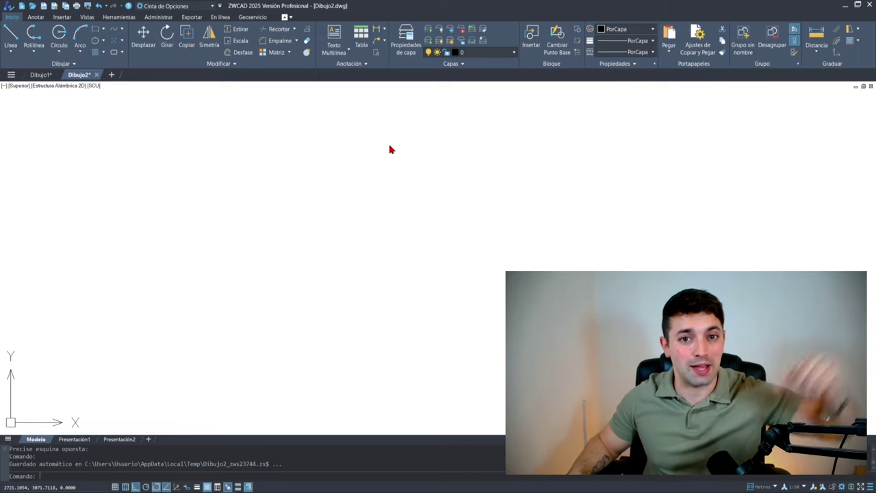
Step: Insert 1.tif at a picked point with scale 1 and 0 rotation
{"action": "key", "text": "Escape"}
{"action": "key", "text": "Escape"}
{"action": "key", "text": "Escape"}
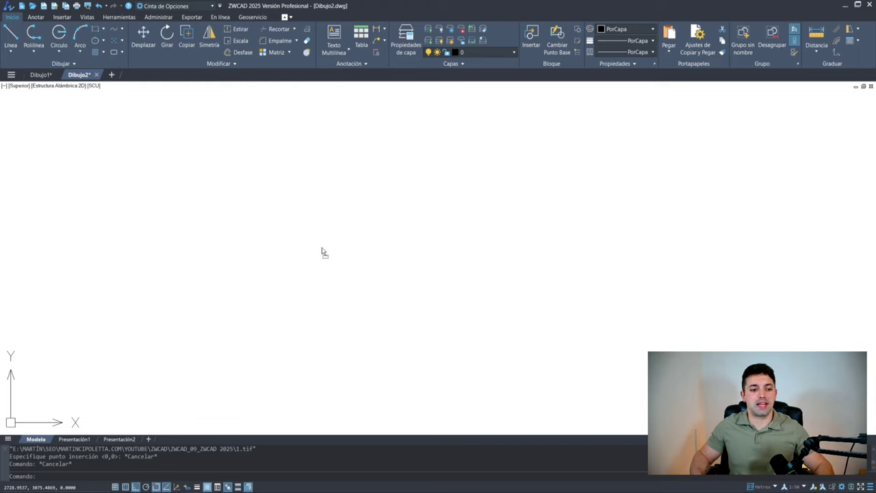
{"action": "left_click_drag", "start_coordinate": [323, 252], "coordinate": [325, 251]}
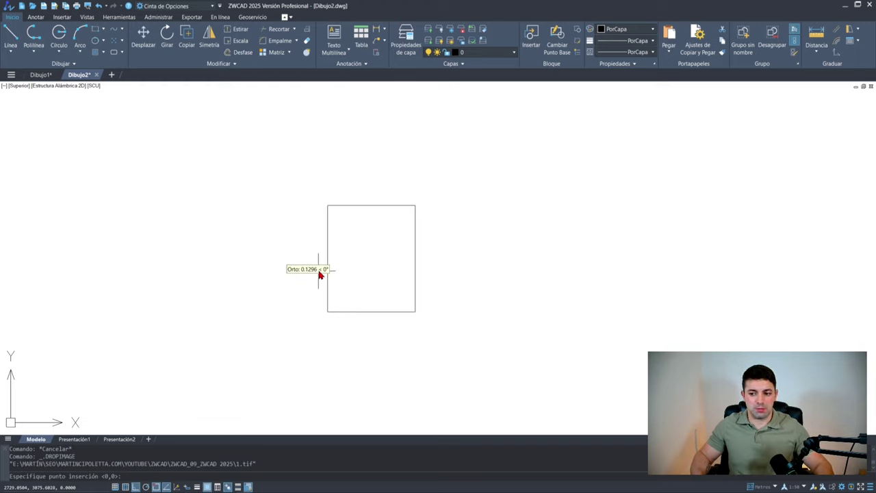
{"action": "left_click", "coordinate": [315, 241]}
{"action": "key", "text": "Return"}
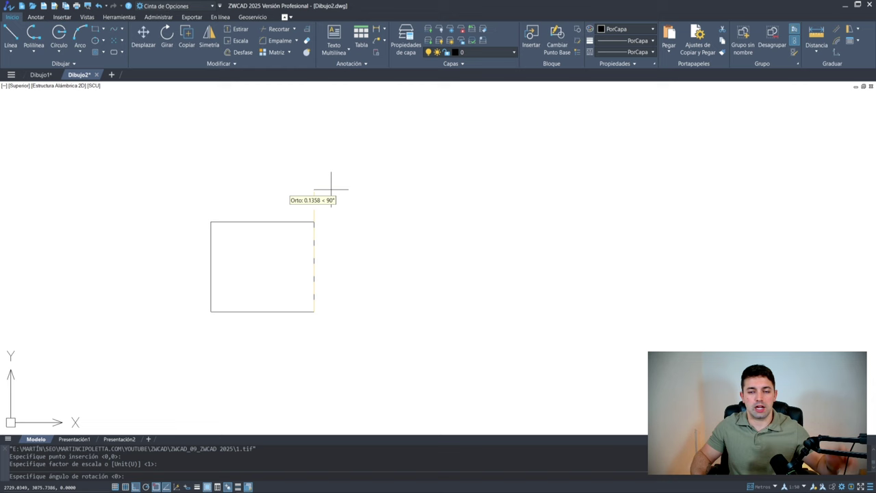
{"action": "key", "text": "Return"}
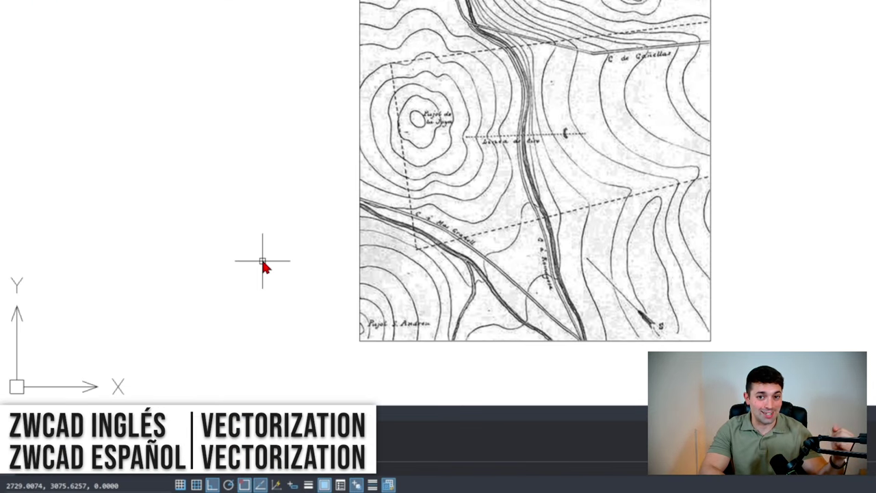
Step: Vectorize the contour map image, declining further editing and accepting the completion warning
{"action": "key", "text": "Return"}
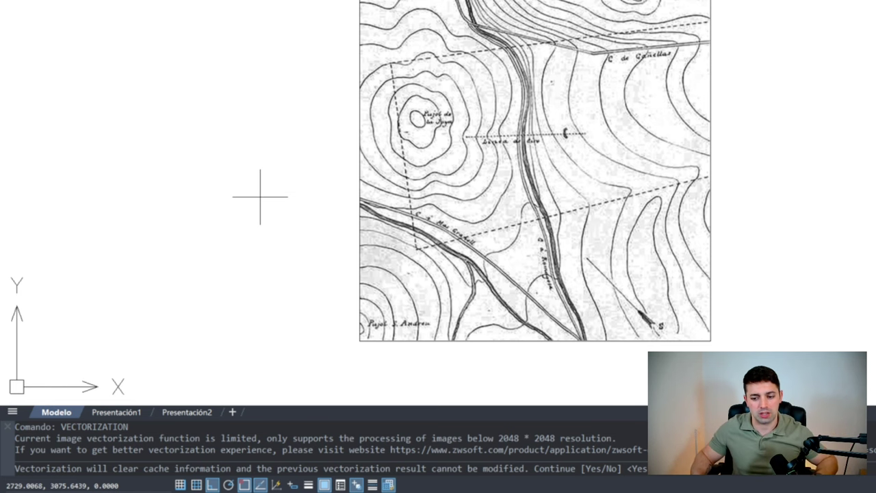
{"action": "key", "text": "Return"}
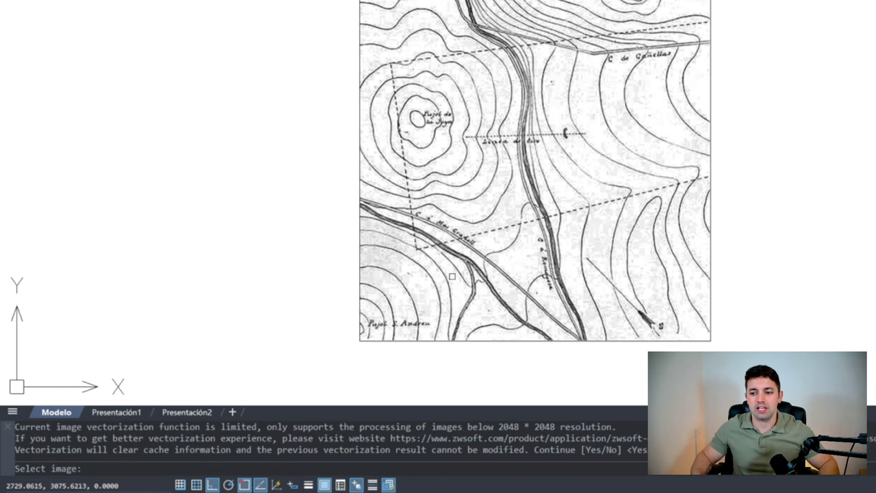
{"action": "left_click", "coordinate": [370, 234]}
{"action": "type", "text": "N"}
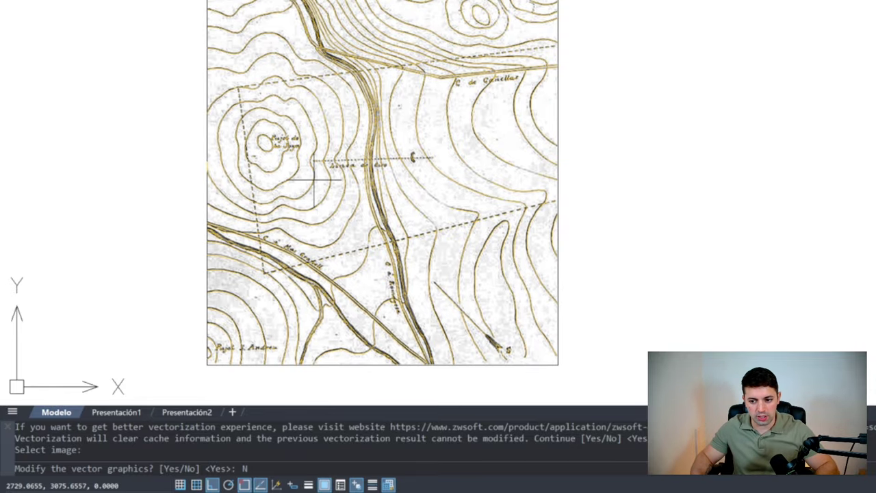
{"action": "key", "text": "Return"}
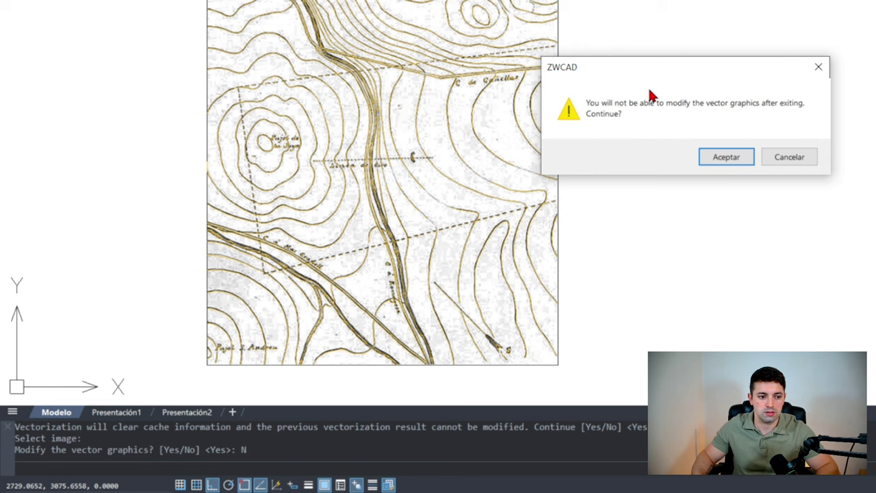
{"action": "left_click", "coordinate": [712, 157]}
Step: Window-select and delete the original map image, then pan and zoom over the traced contours
{"action": "left_click", "coordinate": [603, 146]}
{"action": "left_click", "coordinate": [555, 109]}
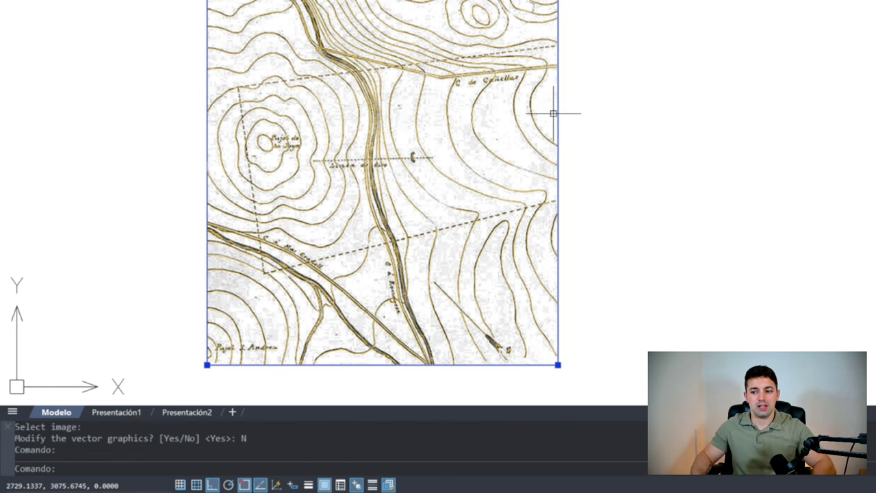
{"action": "key", "text": "Delete"}
{"action": "scroll", "coordinate": [254, 72], "scroll_direction": "up", "scroll_amount": 3}
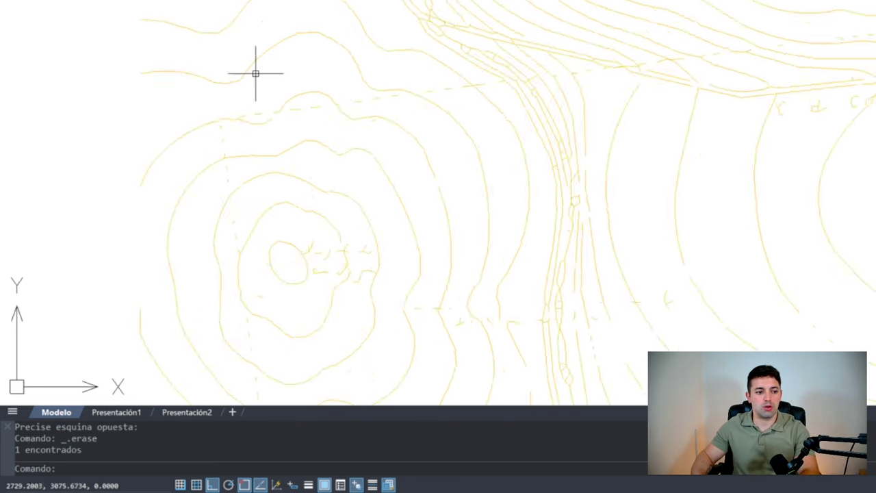
{"action": "scroll", "coordinate": [388, 196], "scroll_direction": "up", "scroll_amount": 5}
{"action": "scroll", "coordinate": [388, 197], "scroll_direction": "down", "scroll_amount": 5}
{"action": "mouse_move", "coordinate": [528, 249]}
{"action": "middle_mouse_down"}
{"action": "mouse_move", "coordinate": [551, 55]}
{"action": "mouse_move", "coordinate": [609, 111]}
{"action": "mouse_move", "coordinate": [557, 177]}
{"action": "middle_mouse_up"}
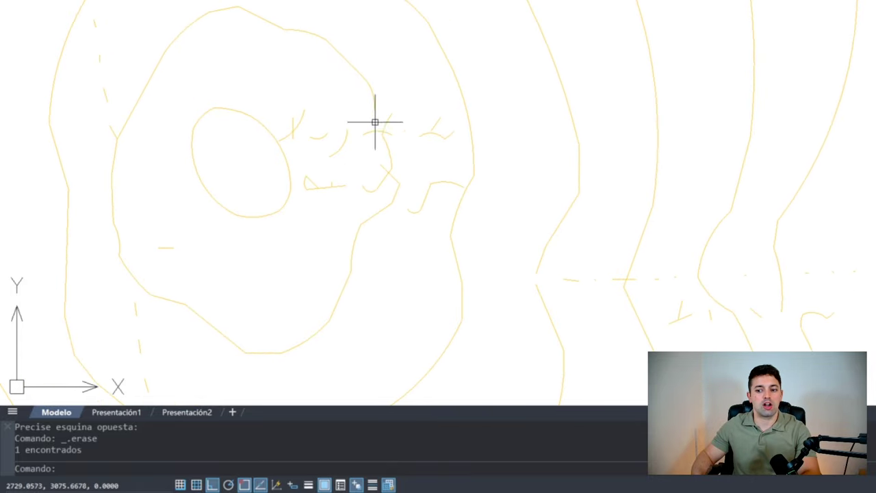
{"action": "scroll", "coordinate": [396, 129], "scroll_direction": "down", "scroll_amount": 4}
{"action": "scroll", "coordinate": [381, 135], "scroll_direction": "down", "scroll_amount": 4}
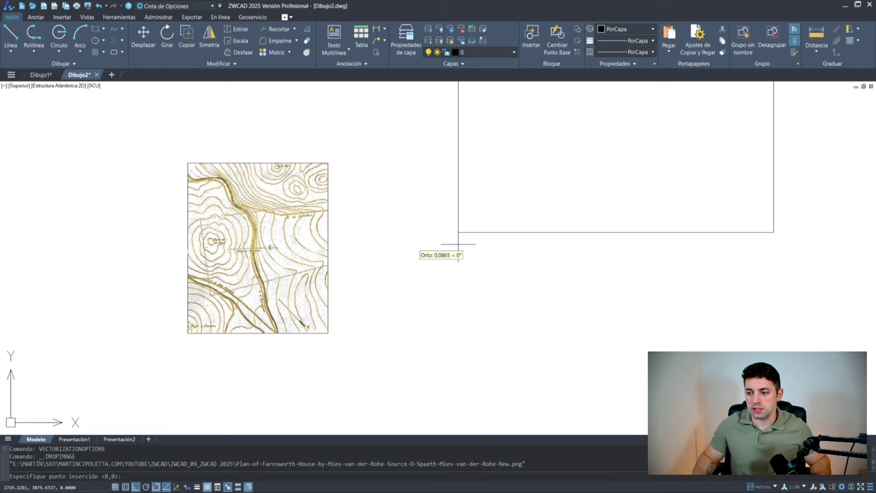
Step: Place the Farnsworth House plan image and vectorize it with VECTORIZATION, answering N
{"action": "left_click", "coordinate": [417, 308]}
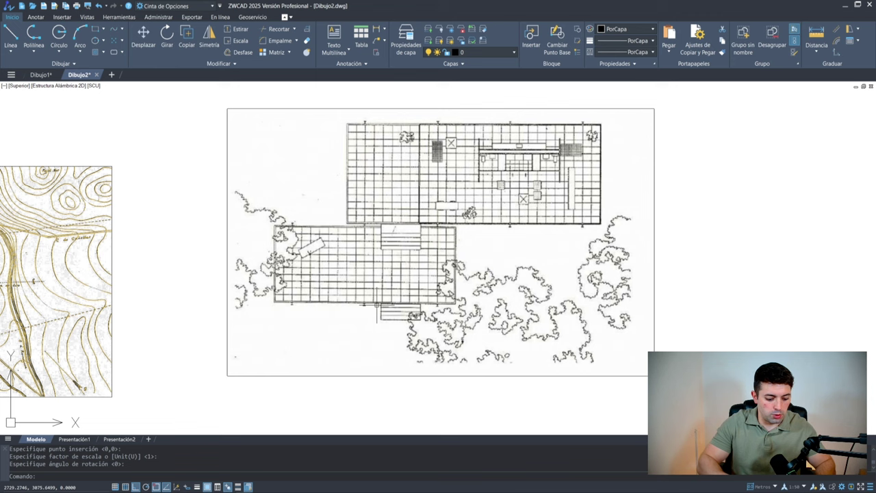
{"action": "key", "text": "Return"}
{"action": "scroll", "coordinate": [411, 302], "scroll_direction": "down", "scroll_amount": 2}
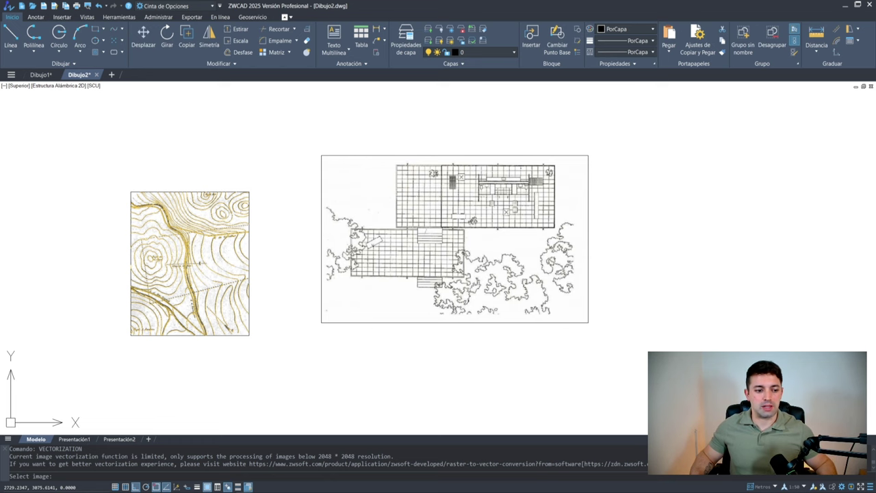
{"action": "left_click", "coordinate": [428, 226]}
{"action": "scroll", "coordinate": [428, 226], "scroll_direction": "up", "scroll_amount": 3}
{"action": "type", "text": "N"}
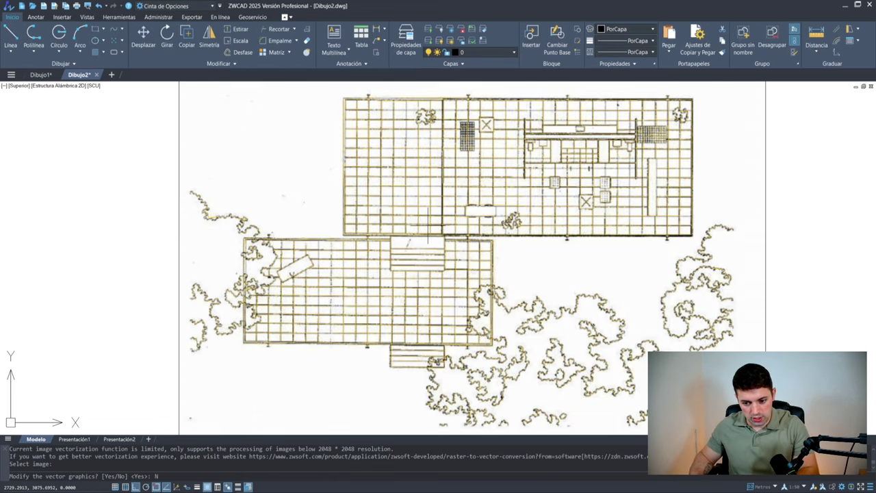
{"action": "key", "text": "Return"}
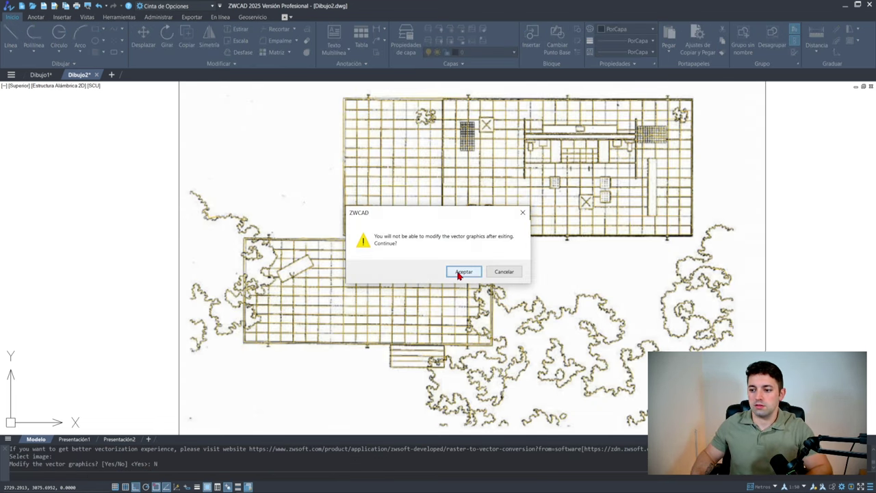
{"action": "left_click", "coordinate": [462, 271]}
Step: Undo the last action, then zoom and pan around the plan to inspect the traced lines
{"action": "key", "text": "ctrl+z"}
{"action": "scroll", "coordinate": [438, 153], "scroll_direction": "up", "scroll_amount": 3}
{"action": "scroll", "coordinate": [412, 168], "scroll_direction": "up", "scroll_amount": 3}
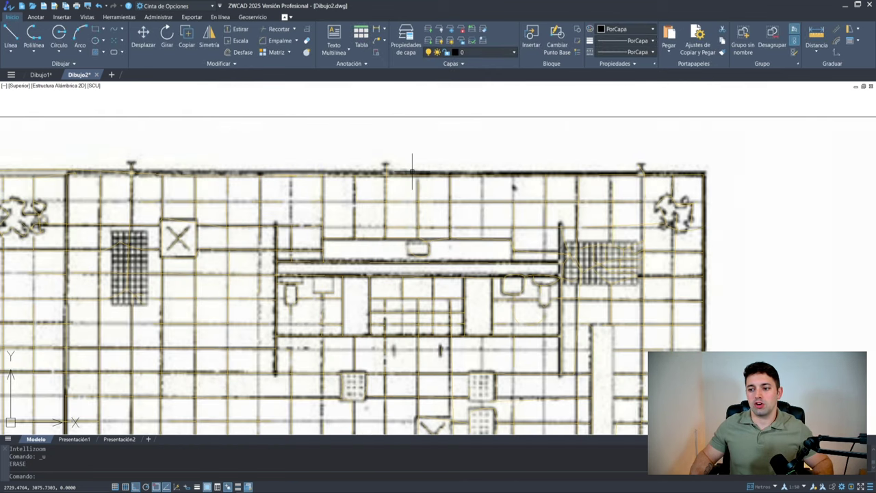
{"action": "scroll", "coordinate": [412, 168], "scroll_direction": "up", "scroll_amount": 2}
{"action": "middle_click_drag", "start_coordinate": [335, 193], "coordinate": [635, 236]}
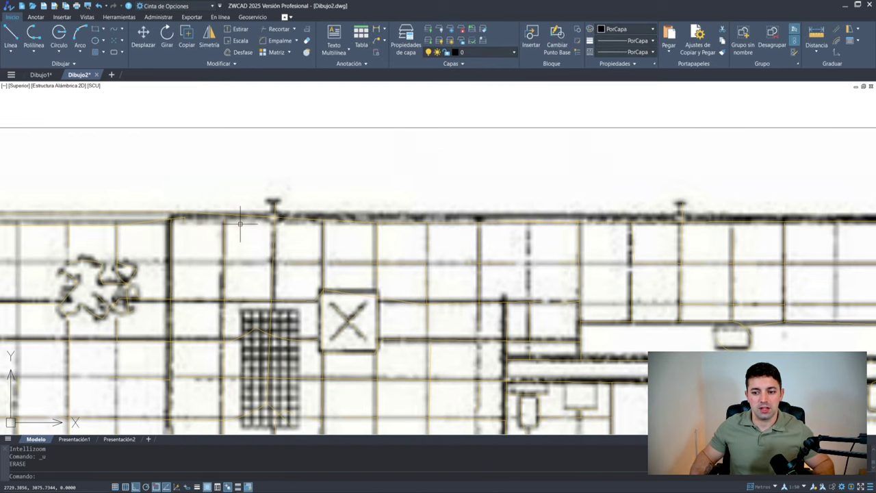
{"action": "scroll", "coordinate": [240, 222], "scroll_direction": "down", "scroll_amount": 3}
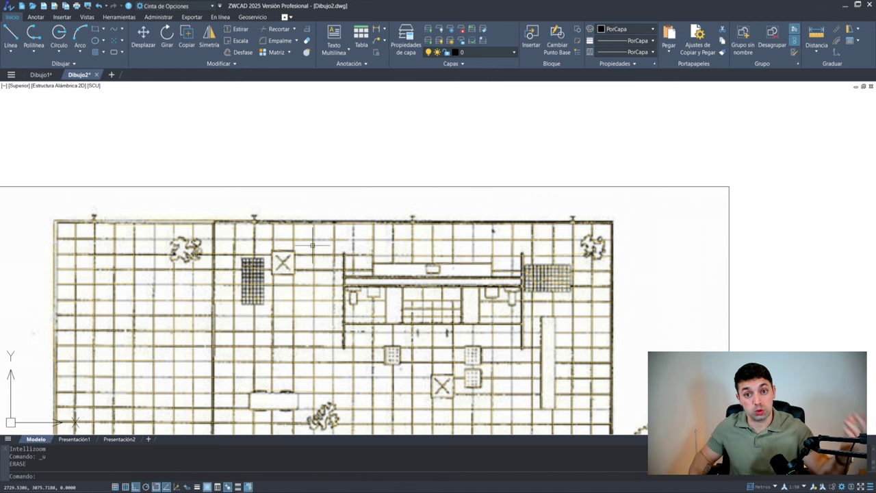
{"action": "scroll", "coordinate": [308, 238], "scroll_direction": "down", "scroll_amount": 2}
{"action": "scroll", "coordinate": [527, 236], "scroll_direction": "up", "scroll_amount": 2}
{"action": "left_click", "coordinate": [527, 235]}
{"action": "scroll", "coordinate": [455, 209], "scroll_direction": "up", "scroll_amount": 2}
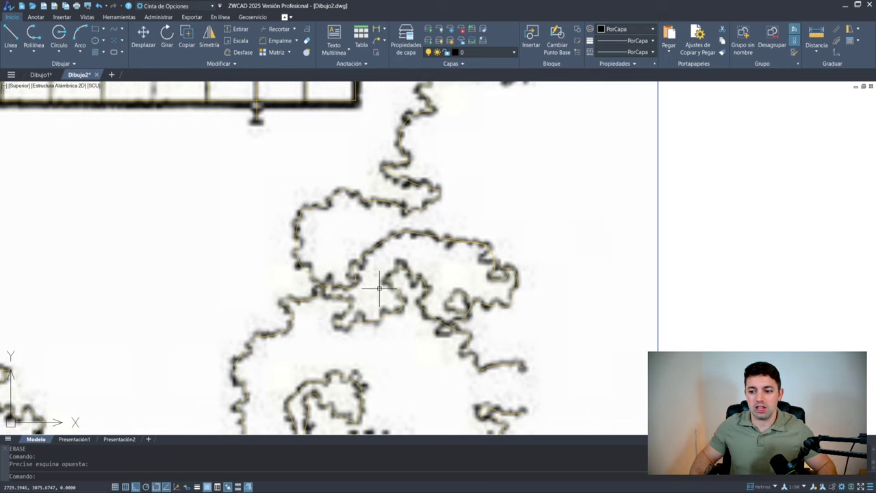
{"action": "scroll", "coordinate": [397, 308], "scroll_direction": "down", "scroll_amount": 4}
{"action": "scroll", "coordinate": [277, 271], "scroll_direction": "down", "scroll_amount": 2}
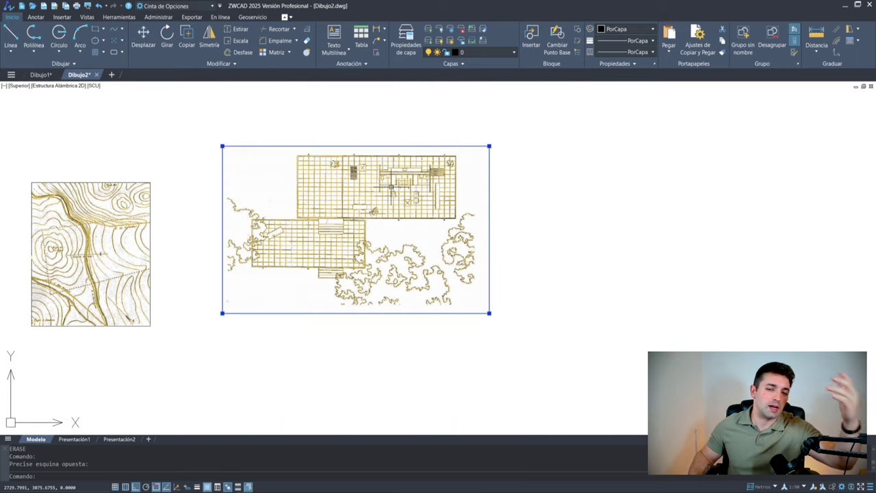
{"action": "scroll", "coordinate": [392, 218], "scroll_direction": "up", "scroll_amount": 4}
{"action": "scroll", "coordinate": [392, 218], "scroll_direction": "up", "scroll_amount": 2}
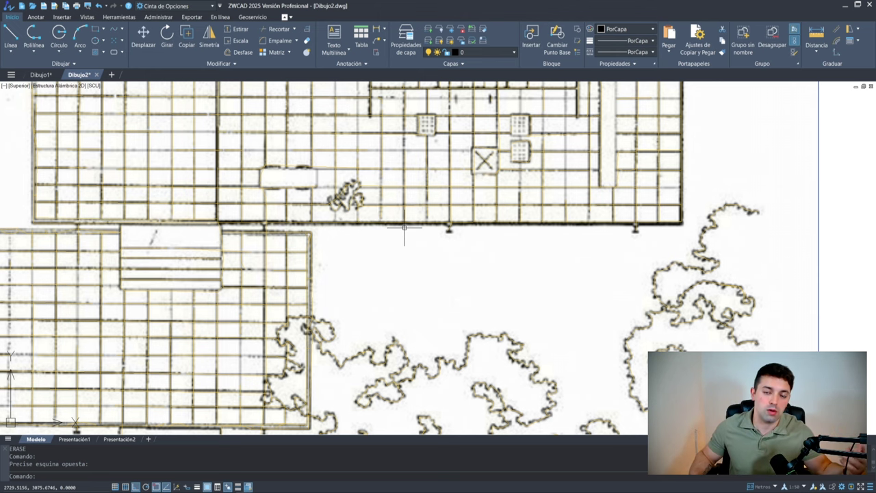
{"action": "scroll", "coordinate": [405, 228], "scroll_direction": "down", "scroll_amount": 1}
{"action": "scroll", "coordinate": [405, 228], "scroll_direction": "down", "scroll_amount": 3}
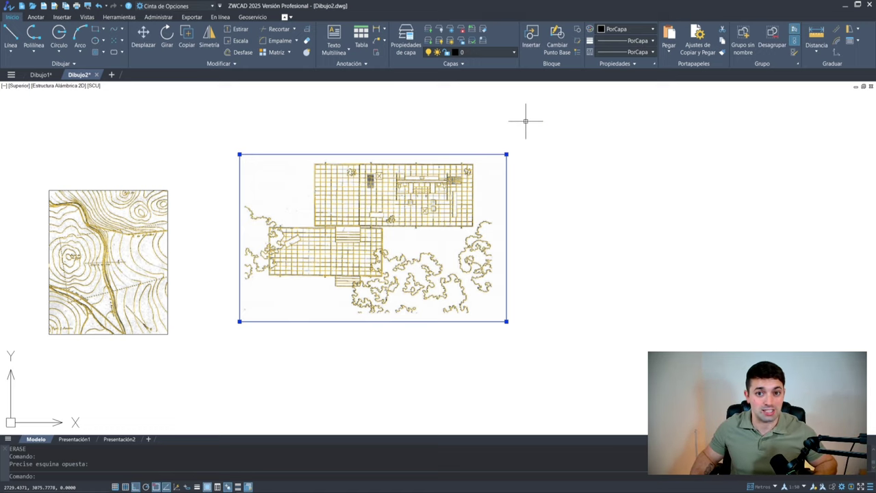
Step: Erase both images and their traced lines, then switch to the Modelado 3D workspace
{"action": "key", "text": "Delete"}
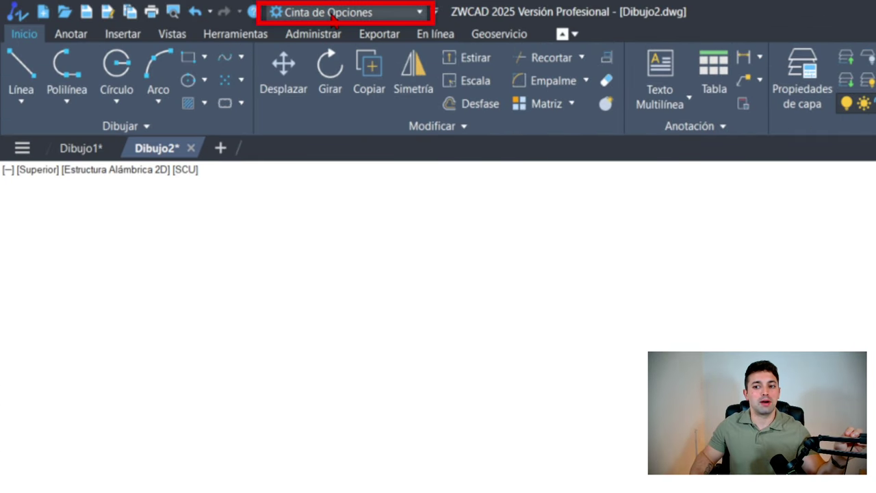
{"action": "left_click", "coordinate": [333, 15]}
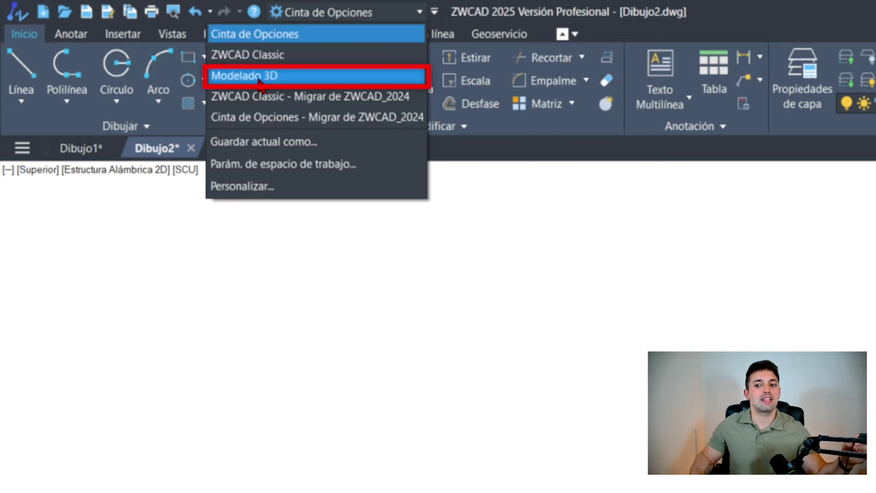
{"action": "left_click", "coordinate": [271, 78]}
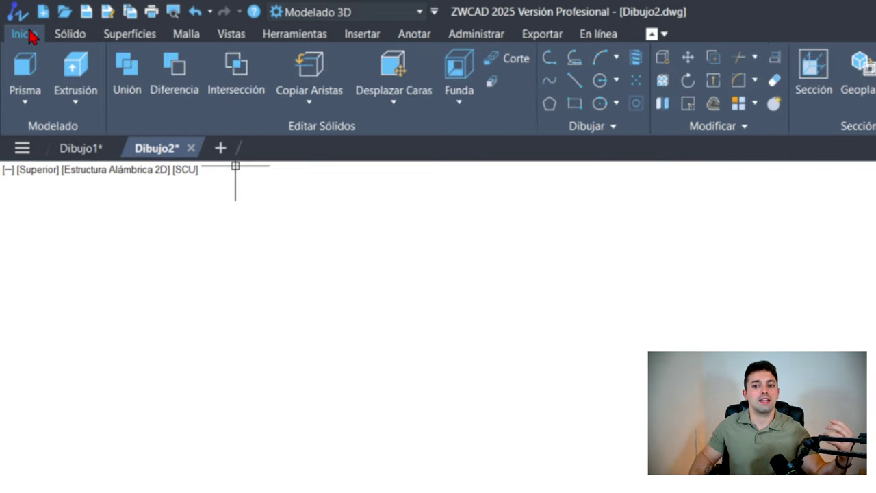
Step: Browse the Sólido, Superficies and Malla ribbon tabs, ending back on Inicio
{"action": "left_click", "coordinate": [74, 35]}
{"action": "left_click", "coordinate": [118, 37]}
{"action": "left_click", "coordinate": [182, 35]}
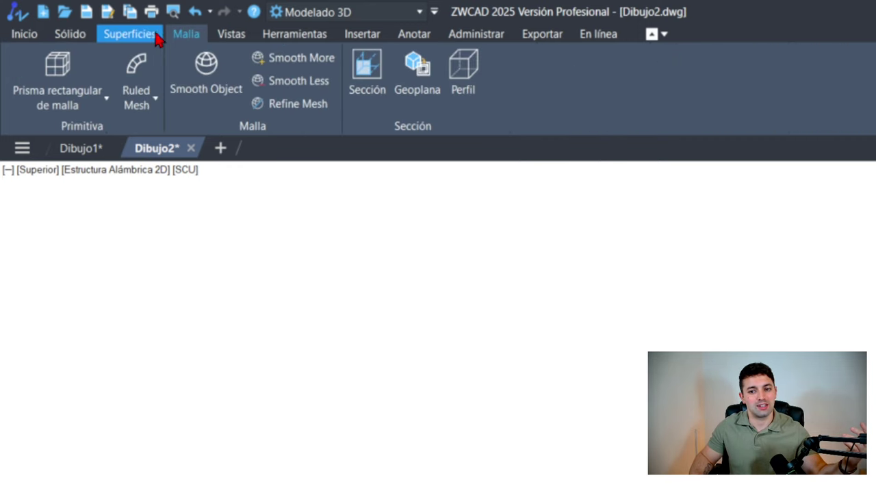
{"action": "left_click", "coordinate": [26, 36]}
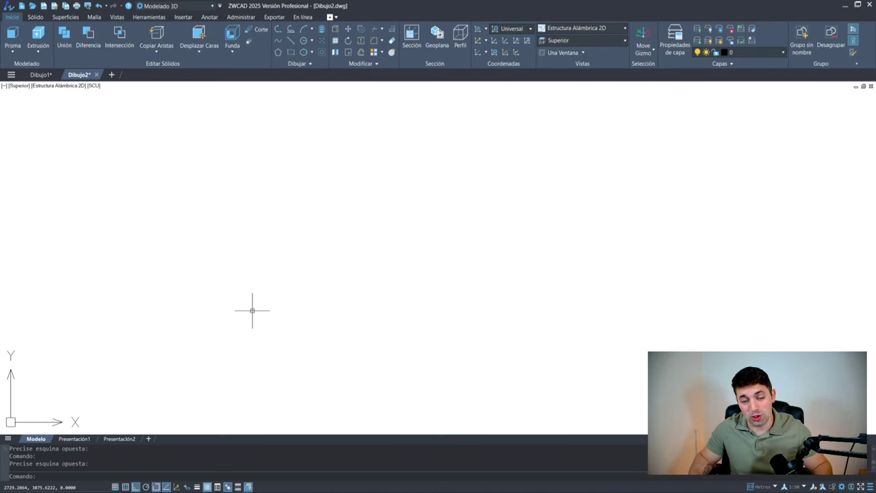
{"action": "type", "text": "REC"}
Step: Draw a rectangle and orbit the view to see it in 3D
{"action": "key", "text": "Return"}
{"action": "left_click", "coordinate": [227, 300]}
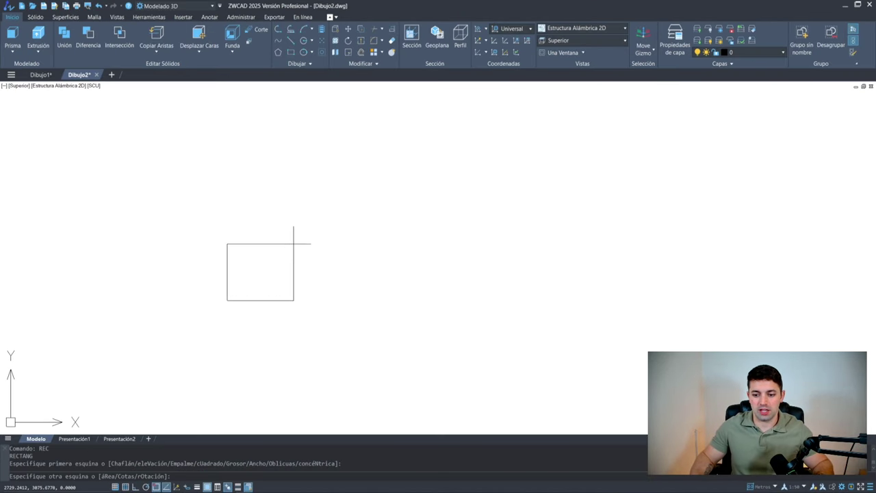
{"action": "left_click", "coordinate": [299, 245]}
{"action": "middle_click_drag", "start_coordinate": [235, 303], "coordinate": [308, 239], "text": "shift"}
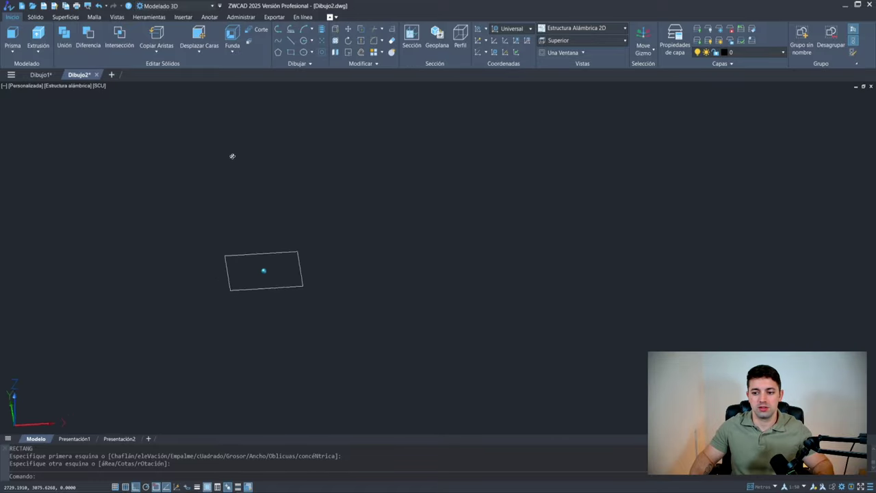
{"action": "scroll", "coordinate": [313, 254], "scroll_direction": "up", "scroll_amount": 5}
{"action": "left_click_drag", "start_coordinate": [313, 254], "coordinate": [241, 273]}
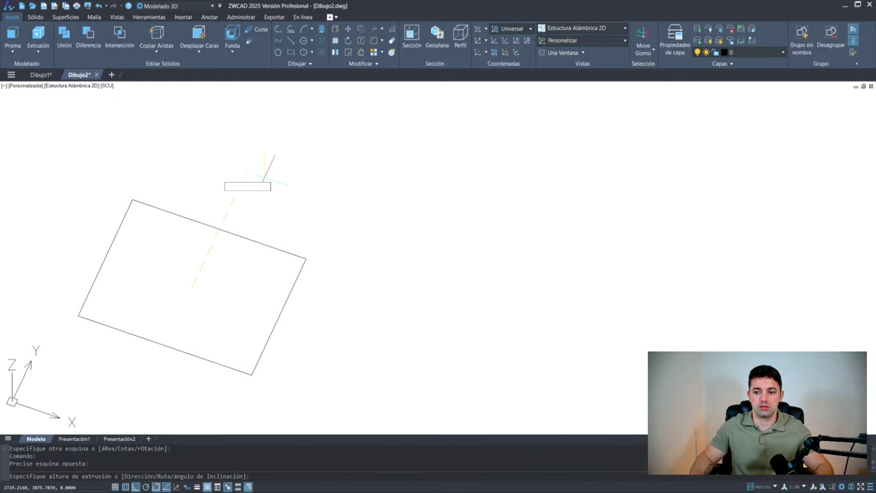
{"action": "key", "text": "Escape"}
{"action": "key", "text": "Escape"}
Step: Switch to the Conceptual visual style and copy the cube to the lower right and above
{"action": "left_click", "coordinate": [68, 85]}
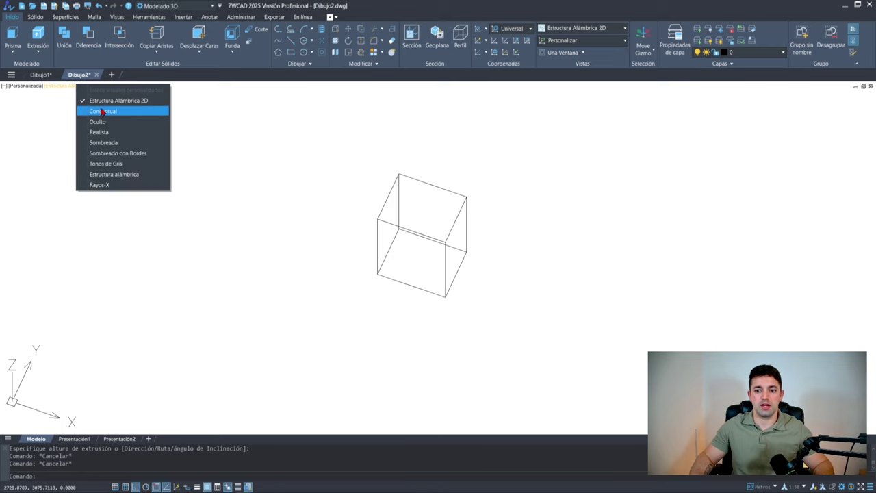
{"action": "left_click", "coordinate": [108, 114]}
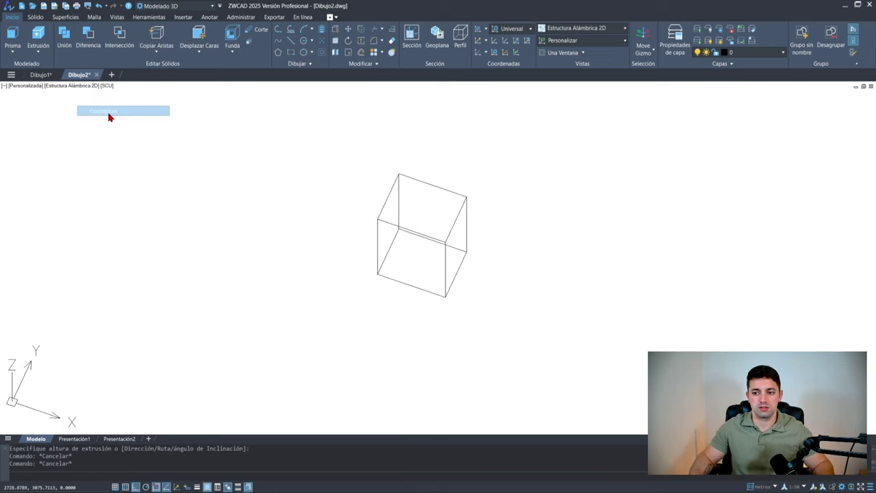
{"action": "left_click", "coordinate": [267, 352]}
{"action": "left_click", "coordinate": [469, 323]}
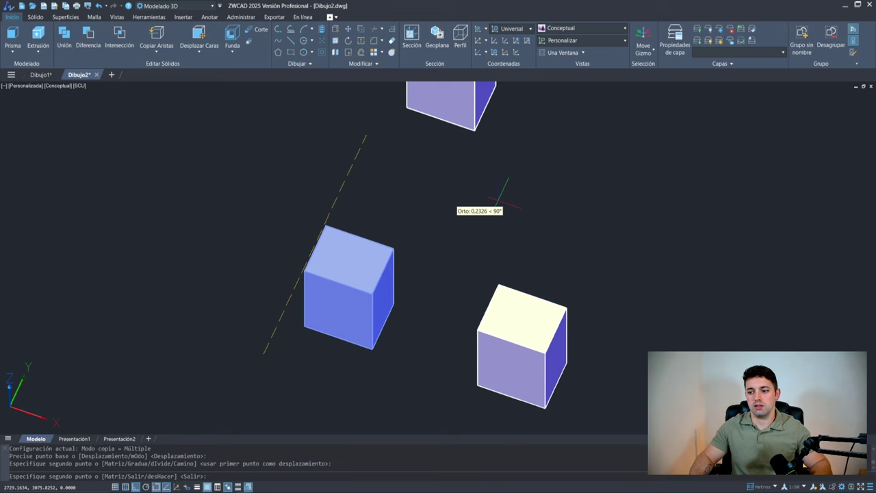
{"action": "left_click", "coordinate": [486, 252]}
{"action": "key", "text": "Escape"}
{"action": "scroll", "coordinate": [486, 252], "scroll_direction": "down", "scroll_amount": 2}
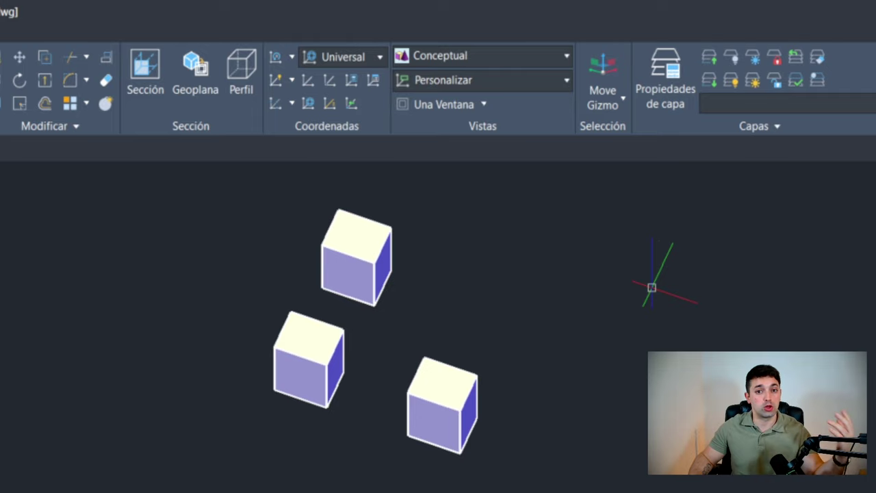
Step: Rotate the lower-left cube with the rotation gizmo, about its vertical and red axes
{"action": "left_click", "coordinate": [611, 114]}
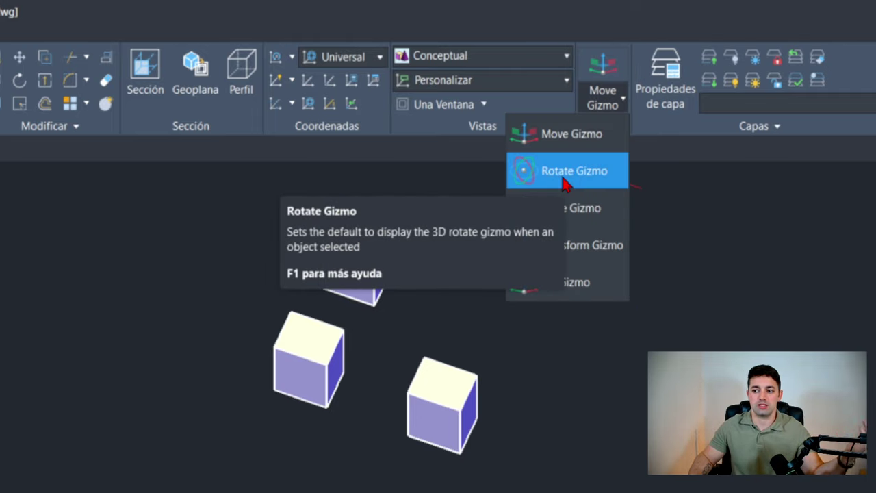
{"action": "left_click", "coordinate": [321, 352]}
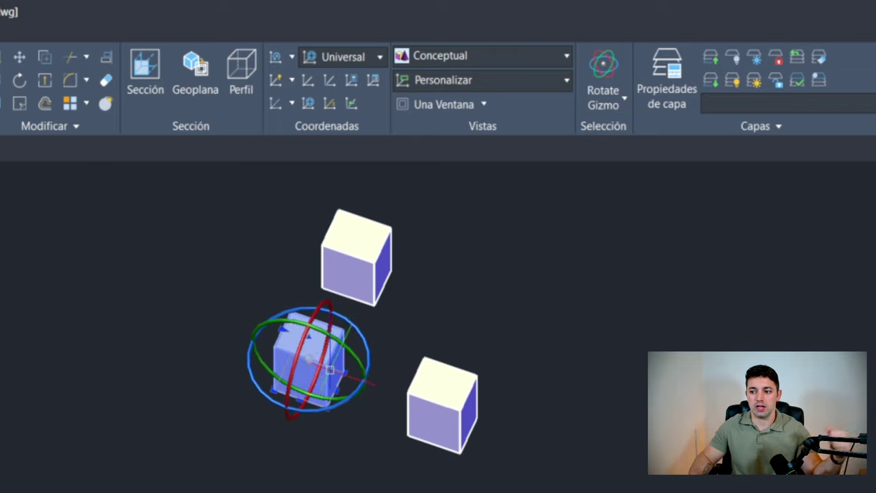
{"action": "left_click", "coordinate": [250, 342]}
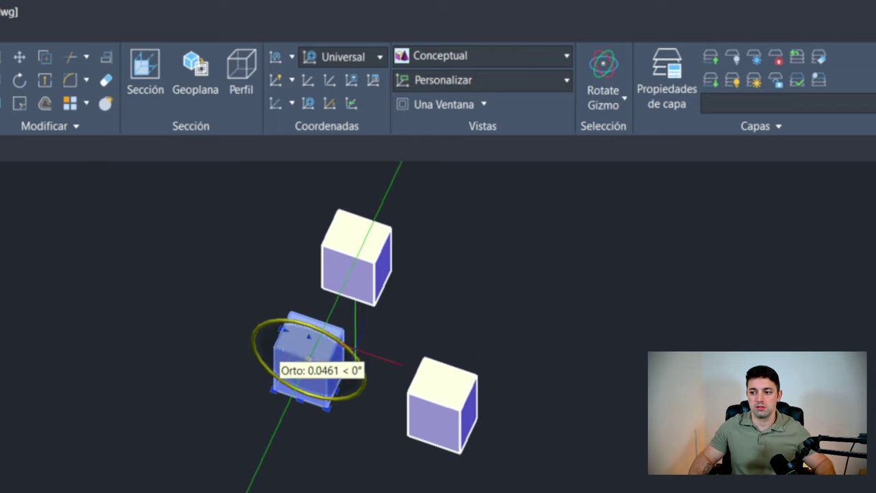
{"action": "left_click", "coordinate": [403, 319]}
{"action": "left_click", "coordinate": [291, 414]}
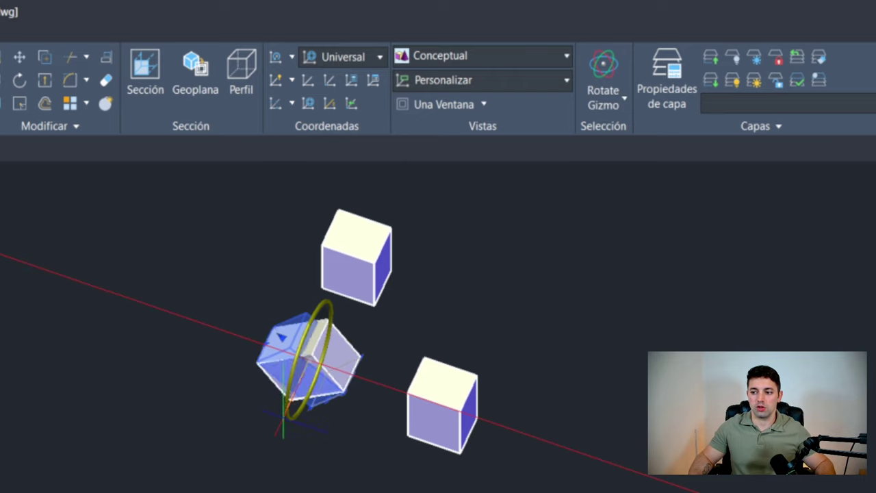
{"action": "left_click", "coordinate": [280, 429]}
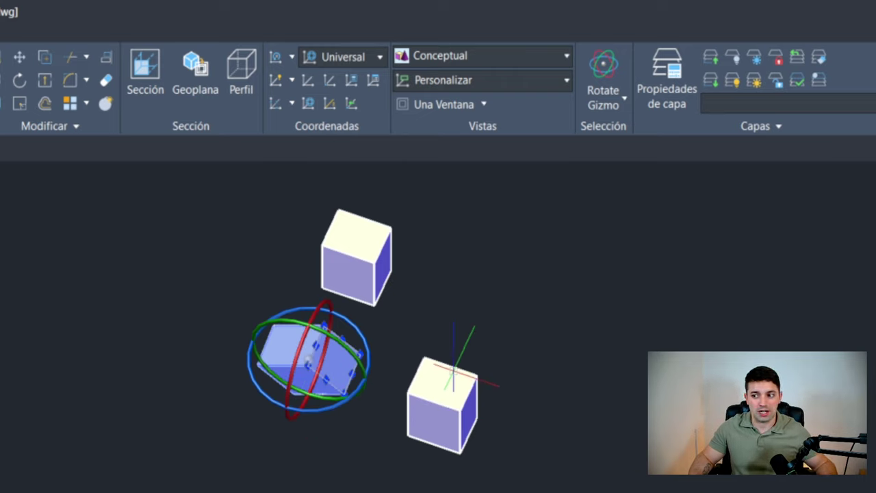
{"action": "scroll", "coordinate": [318, 342], "scroll_direction": "up", "scroll_amount": 4}
Step: Move the lower-left cube up and to the right with the Move Gizmo
{"action": "left_click", "coordinate": [603, 97]}
{"action": "left_click", "coordinate": [547, 133]}
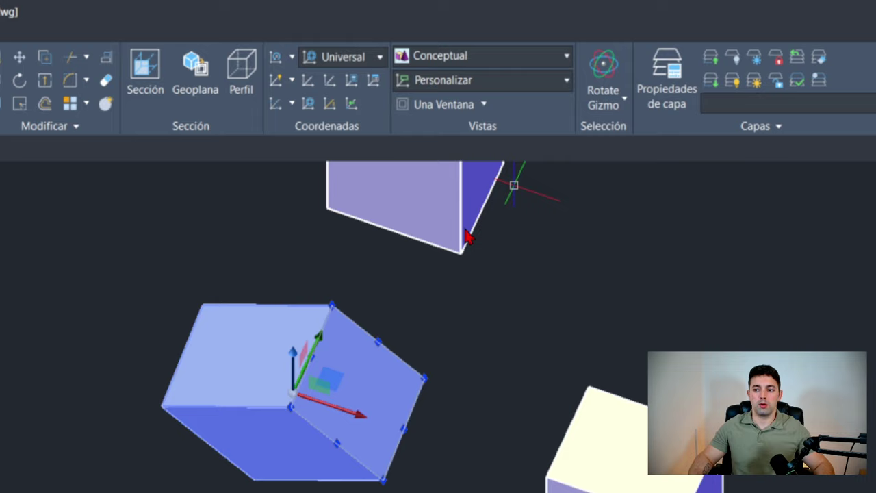
{"action": "left_click_drag", "start_coordinate": [318, 338], "coordinate": [371, 309]}
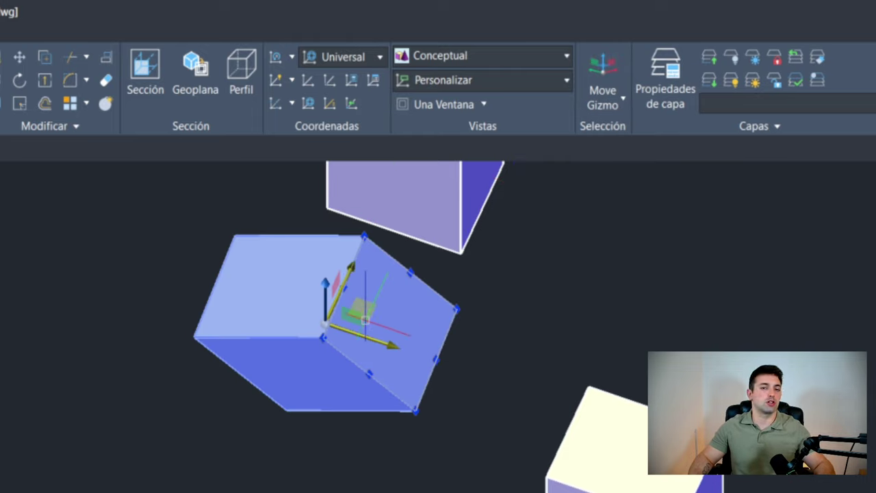
Step: Try the Transform Gizmo, then set No Gizmo and select the upper cube
{"action": "left_click", "coordinate": [603, 97]}
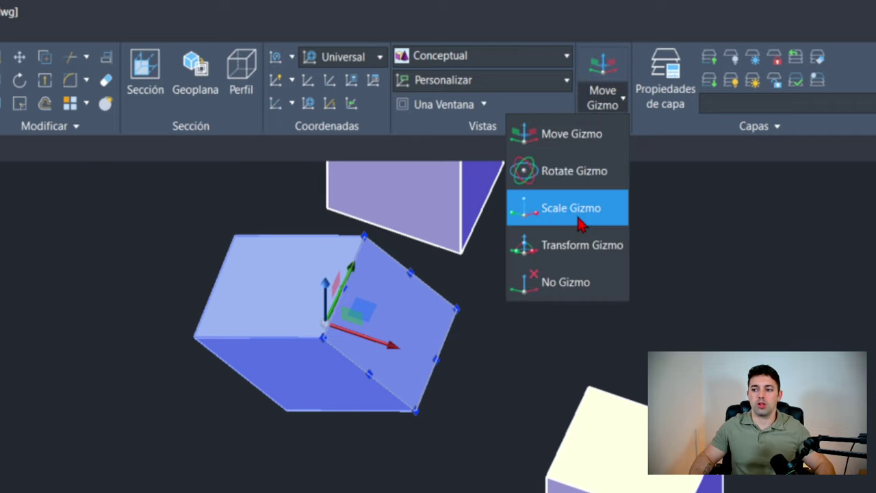
{"action": "left_click", "coordinate": [575, 246]}
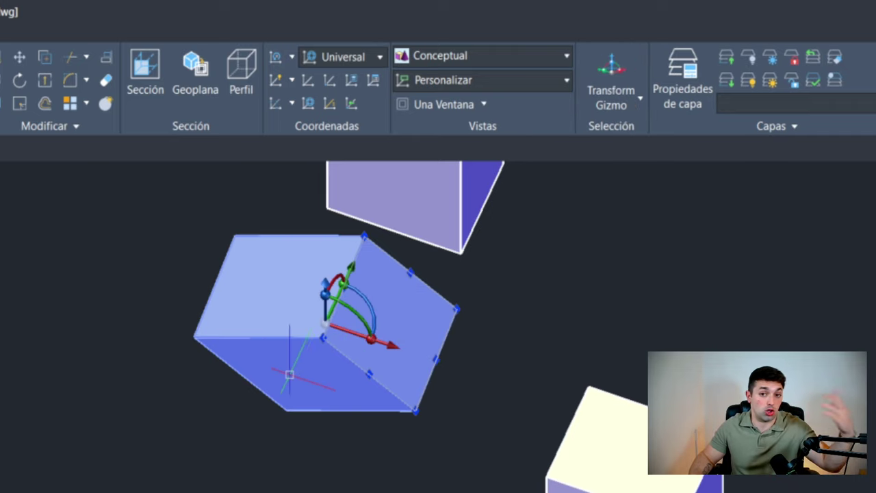
{"action": "left_click", "coordinate": [611, 97]}
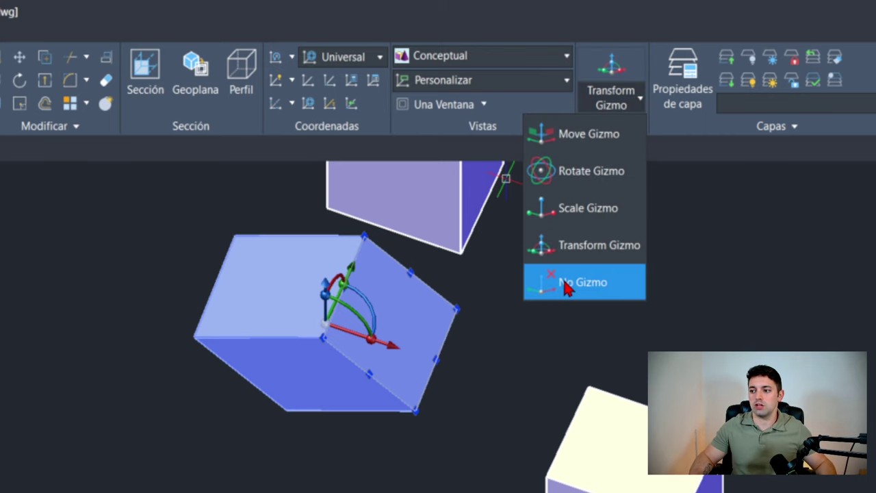
{"action": "left_click", "coordinate": [566, 282]}
{"action": "scroll", "coordinate": [438, 327], "scroll_direction": "down", "scroll_amount": 3}
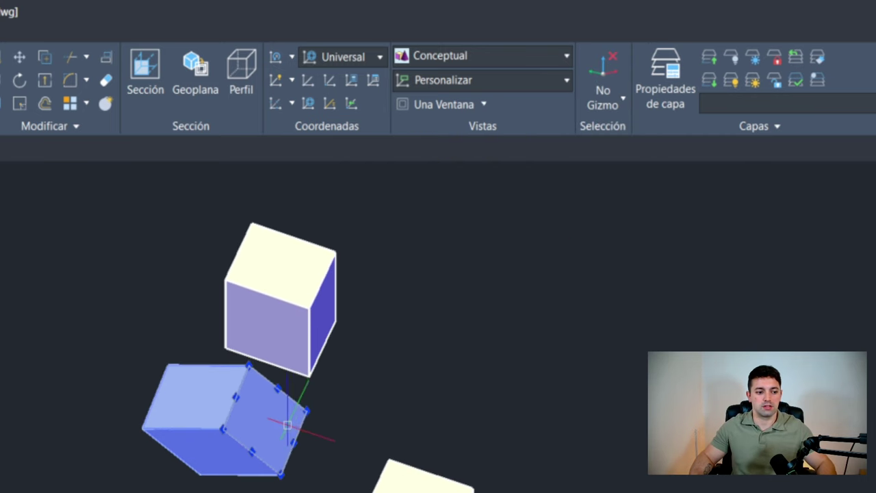
{"action": "key", "text": "Escape"}
{"action": "left_click", "coordinate": [384, 187]}
Step: Orbit around the selected cube and the three solids, then pan the house drawing up and left
{"action": "scroll", "coordinate": [378, 182], "scroll_direction": "down", "scroll_amount": 2}
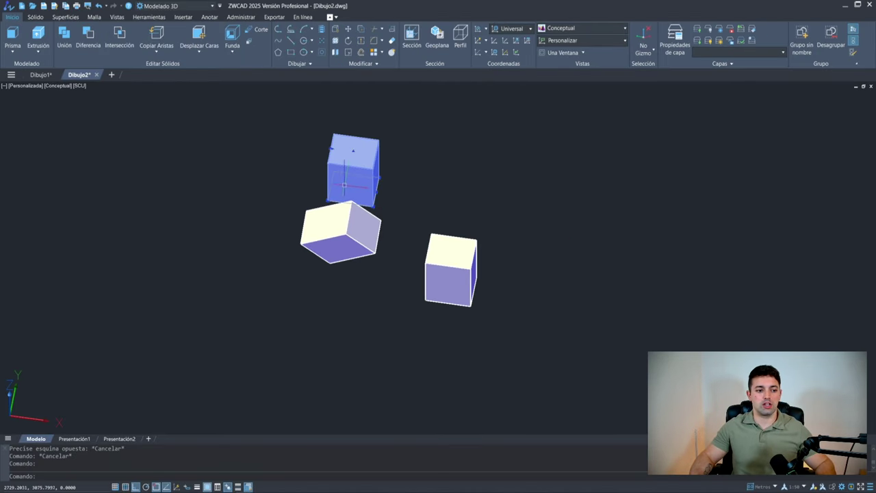
{"action": "scroll", "coordinate": [375, 180], "scroll_direction": "up", "scroll_amount": 2}
{"action": "mouse_move", "coordinate": [505, 223]}
{"action": "middle_mouse_down", "text": "shift"}
{"action": "mouse_move", "coordinate": [474, 208]}
{"action": "mouse_move", "coordinate": [308, 254]}
{"action": "mouse_move", "coordinate": [403, 178]}
{"action": "mouse_move", "coordinate": [305, 201]}
{"action": "mouse_move", "coordinate": [398, 205]}
{"action": "mouse_move", "coordinate": [272, 225]}
{"action": "mouse_move", "coordinate": [446, 151]}
{"action": "mouse_move", "coordinate": [528, 196]}
{"action": "mouse_move", "coordinate": [453, 253]}
{"action": "mouse_move", "coordinate": [365, 263]}
{"action": "mouse_move", "coordinate": [349, 206]}
{"action": "mouse_move", "coordinate": [441, 182]}
{"action": "mouse_move", "coordinate": [460, 210]}
{"action": "middle_mouse_up", "text": "shift"}
{"action": "scroll", "coordinate": [459, 210], "scroll_direction": "down", "scroll_amount": 2}
{"action": "mouse_move", "coordinate": [410, 235]}
{"action": "middle_mouse_down", "text": "shift"}
{"action": "mouse_move", "coordinate": [304, 256]}
{"action": "mouse_move", "coordinate": [374, 290]}
{"action": "middle_mouse_up", "text": "shift"}
{"action": "scroll", "coordinate": [374, 289], "scroll_direction": "up", "scroll_amount": 3}
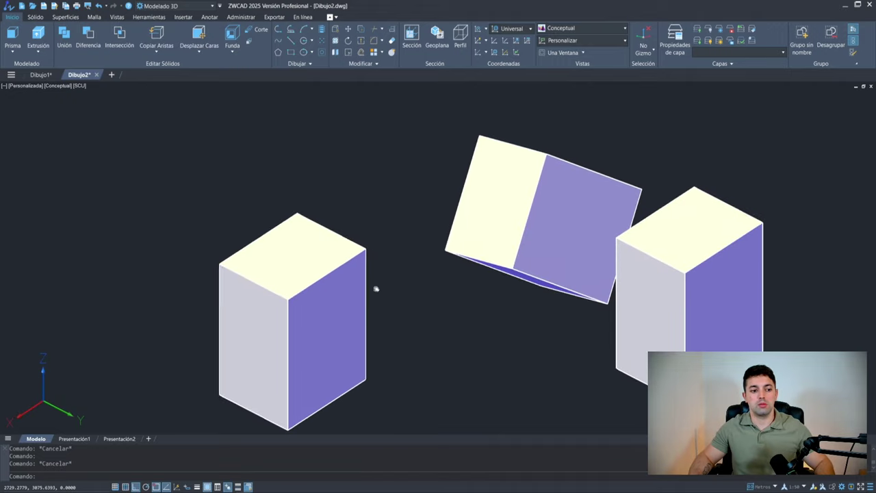
{"action": "scroll", "coordinate": [366, 283], "scroll_direction": "down", "scroll_amount": 1}
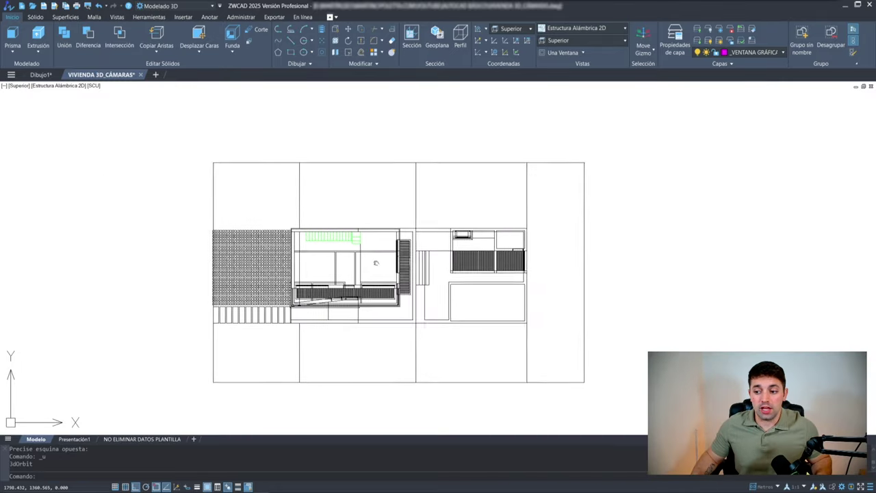
{"action": "mouse_move", "coordinate": [376, 263]}
{"action": "middle_mouse_down"}
{"action": "mouse_move", "coordinate": [365, 243]}
{"action": "mouse_move", "coordinate": [388, 253]}
{"action": "mouse_move", "coordinate": [347, 143]}
{"action": "middle_mouse_up"}
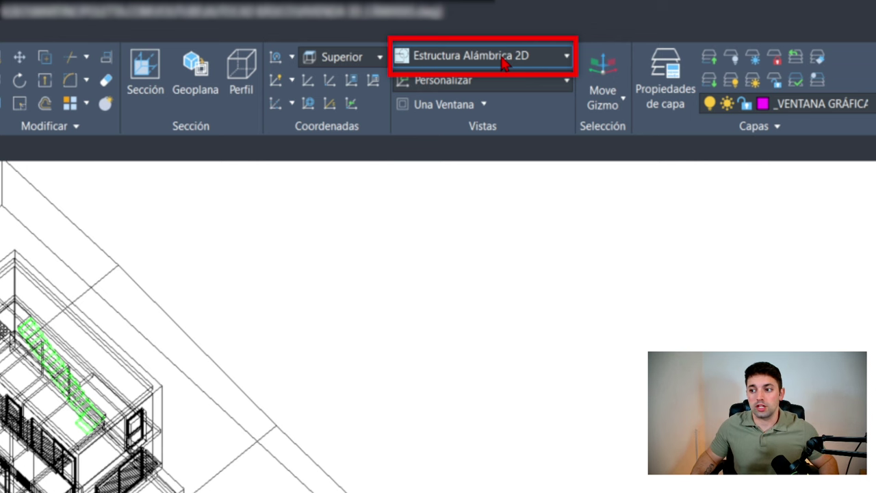
Step: Apply the Sombreada visual style, then select the house and orbit around it
{"action": "left_click", "coordinate": [505, 65]}
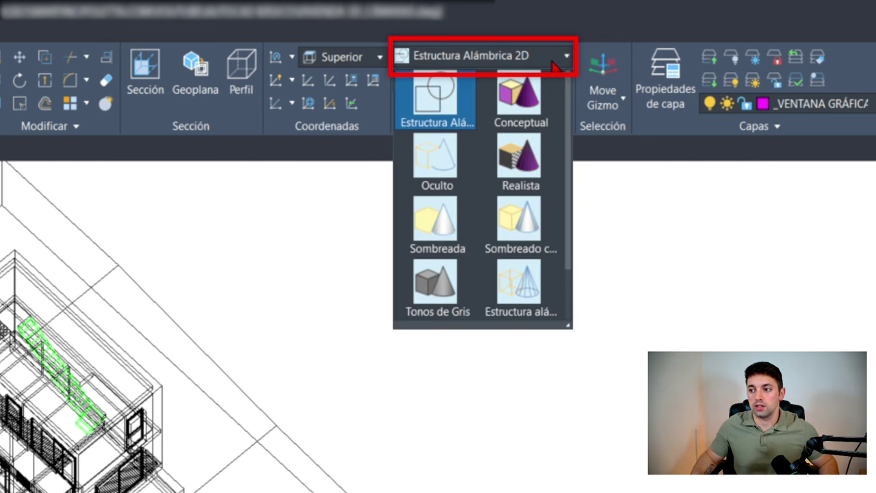
{"action": "left_click", "coordinate": [439, 218]}
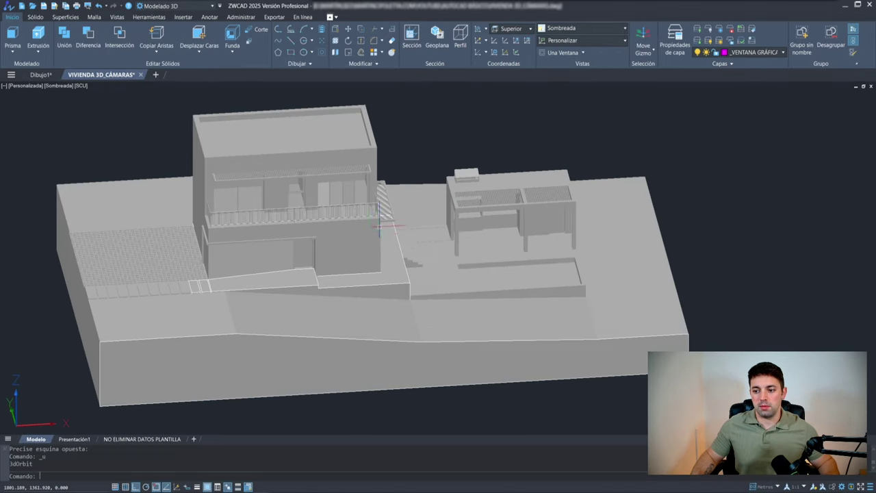
{"action": "left_click", "coordinate": [364, 245]}
{"action": "mouse_move", "coordinate": [381, 241]}
{"action": "middle_mouse_down", "text": "shift"}
{"action": "mouse_move", "coordinate": [390, 322]}
{"action": "mouse_move", "coordinate": [262, 276]}
{"action": "mouse_move", "coordinate": [353, 245]}
{"action": "middle_mouse_up", "text": "shift"}
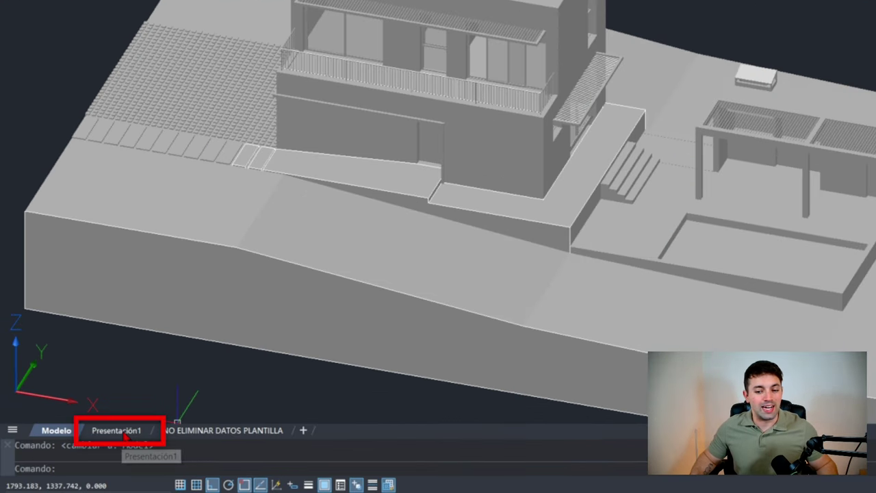
Step: Run SOLPERFIL in the Presentación1 viewport on all 392 house objects, accepting both defaults
{"action": "left_click", "coordinate": [126, 436]}
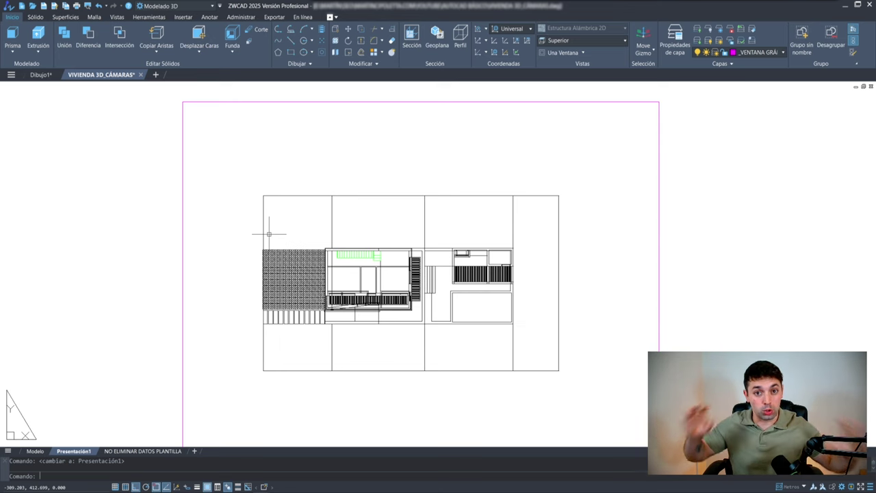
{"action": "key", "text": "Escape"}
{"action": "double_click", "coordinate": [245, 189]}
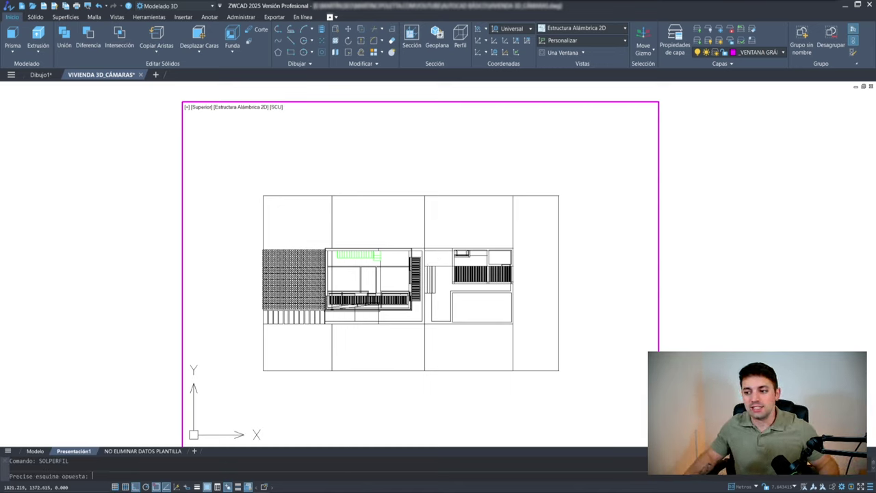
{"action": "left_click", "coordinate": [238, 403]}
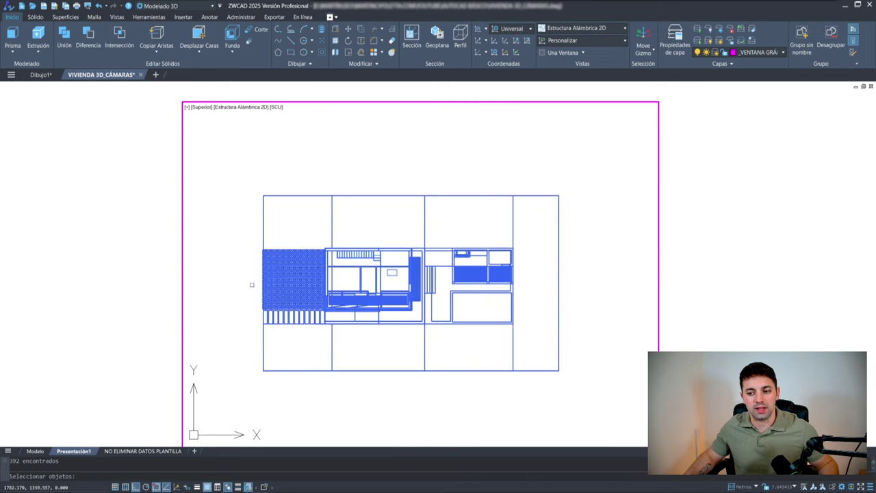
{"action": "key", "text": "Return"}
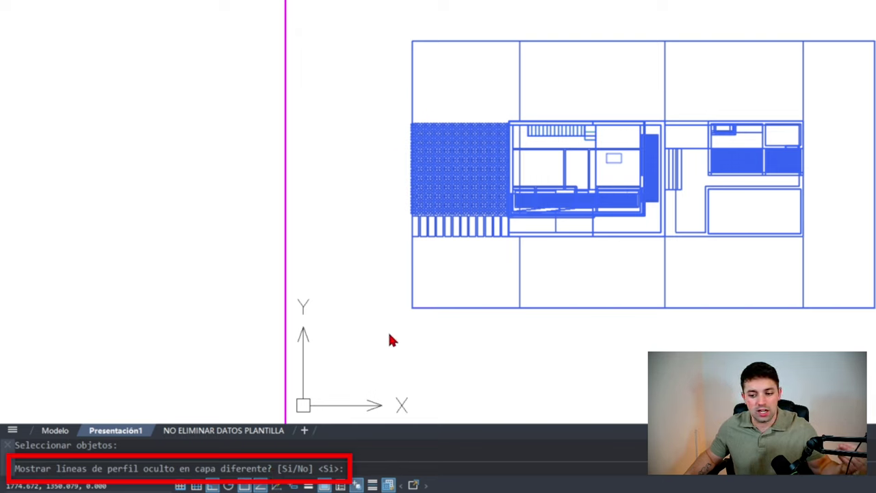
{"action": "key", "text": "Return"}
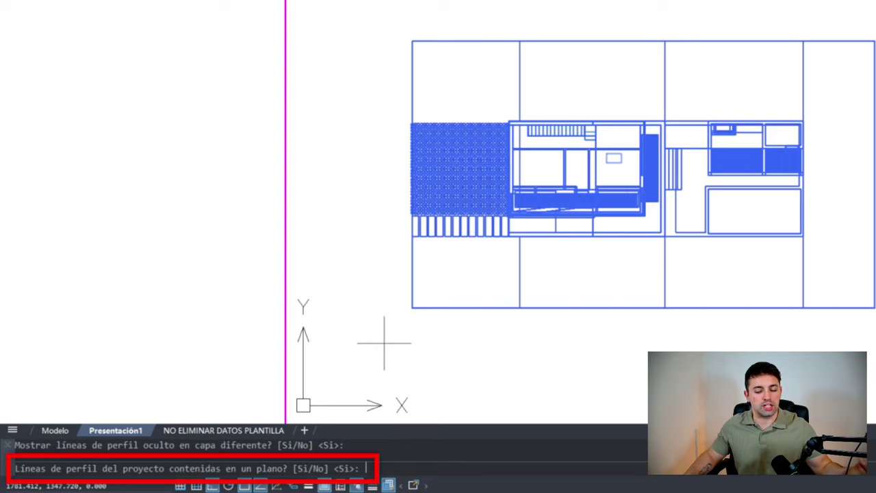
{"action": "key", "text": "Return"}
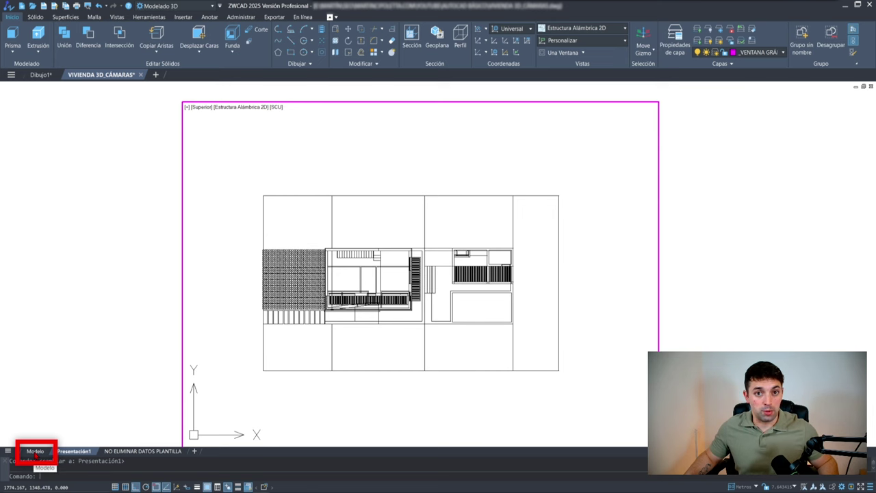
Step: In Modelo, move the generated profile lines out beside the 3D house and pan to show both
{"action": "left_click", "coordinate": [35, 454]}
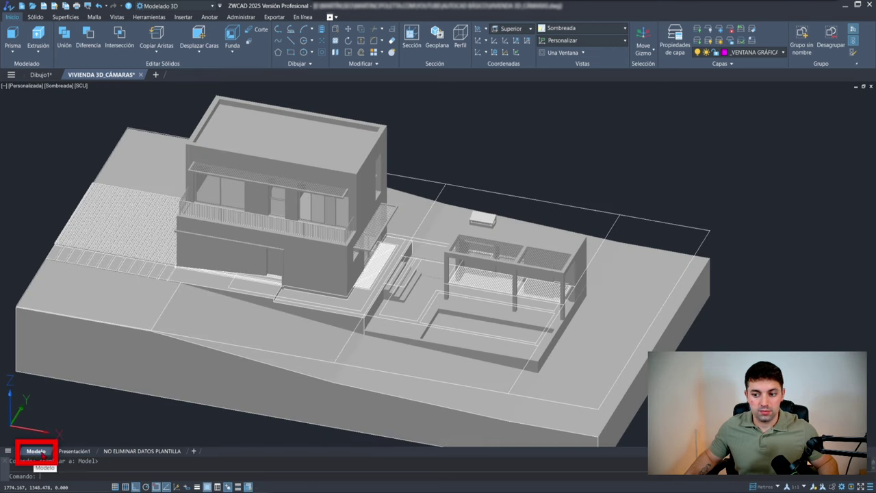
{"action": "left_click", "coordinate": [585, 178]}
{"action": "left_click", "coordinate": [543, 223]}
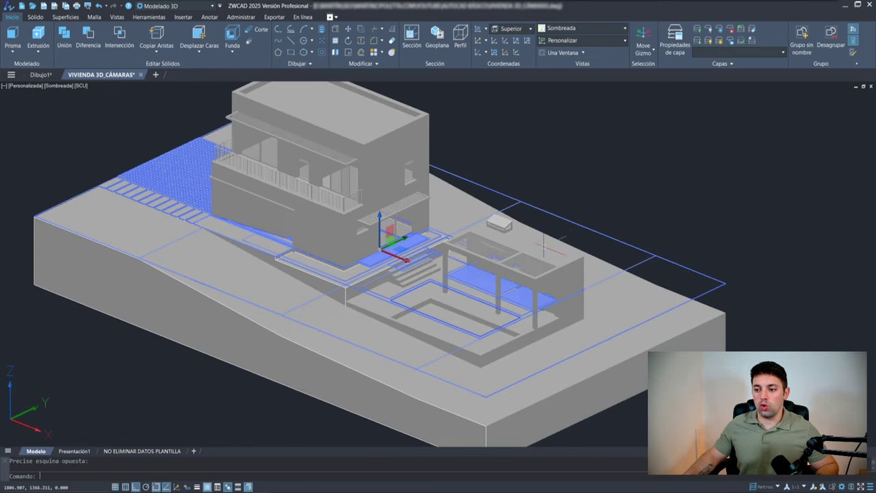
{"action": "scroll", "coordinate": [496, 267], "scroll_direction": "down", "scroll_amount": 3}
{"action": "key", "text": "m"}
{"action": "key", "text": "Return"}
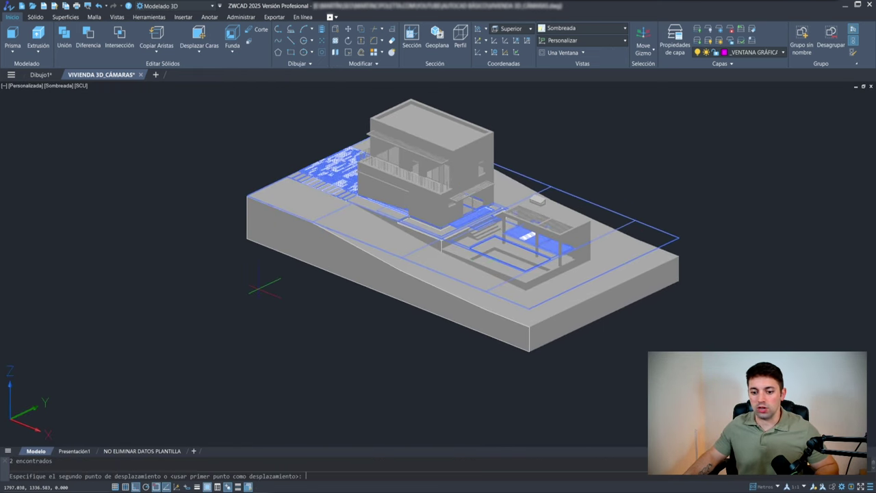
{"action": "left_click", "coordinate": [290, 313]}
{"action": "middle_click_drag", "start_coordinate": [466, 356], "coordinate": [496, 312]}
{"action": "scroll", "coordinate": [496, 311], "scroll_direction": "down", "scroll_amount": 2}
{"action": "left_click", "coordinate": [632, 319]}
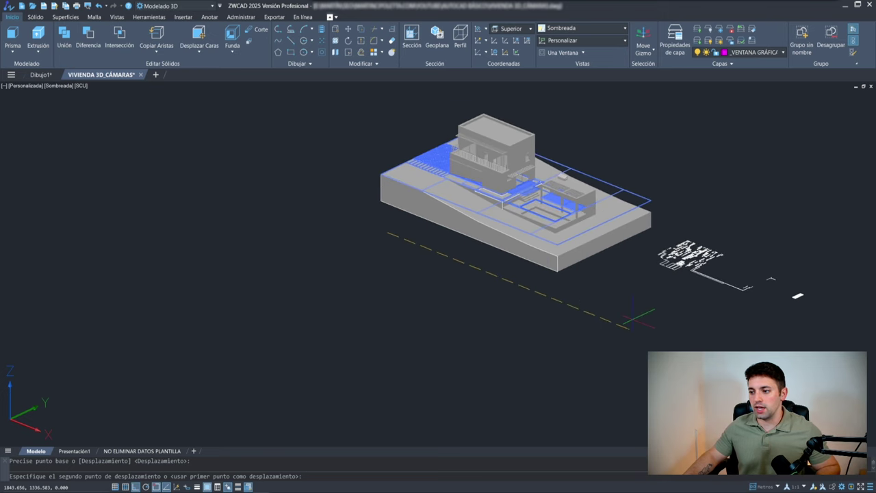
{"action": "middle_click_drag", "start_coordinate": [555, 229], "coordinate": [264, 246]}
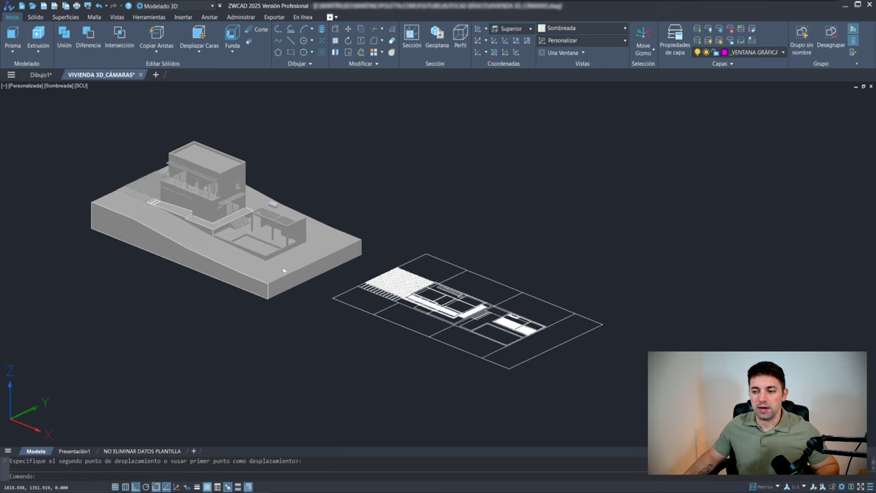
{"action": "left_click", "coordinate": [52, 85]}
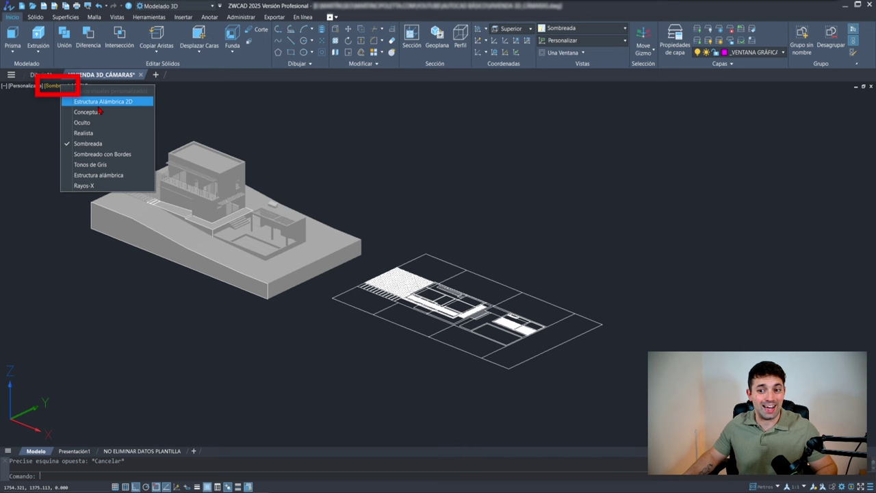
Step: Set the viewport to Estructura Alámbrica 2D and the Superior preset view
{"action": "left_click", "coordinate": [103, 102]}
{"action": "left_click", "coordinate": [21, 86]}
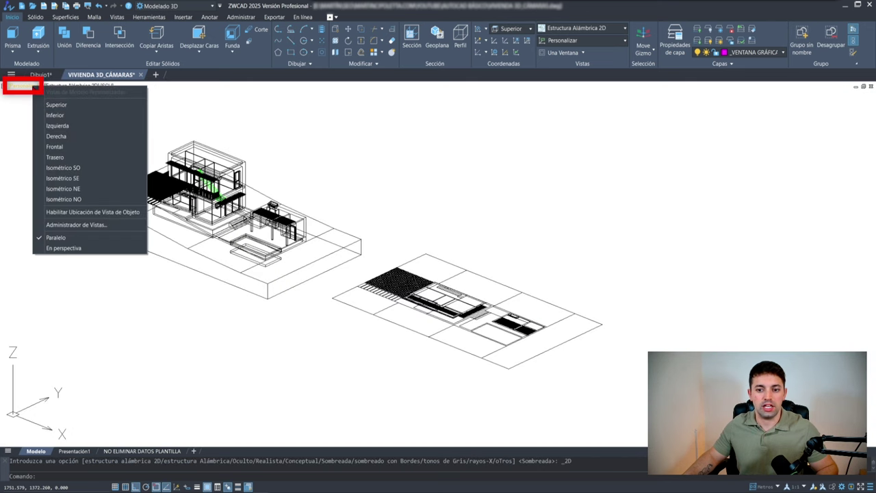
{"action": "left_click", "coordinate": [55, 106]}
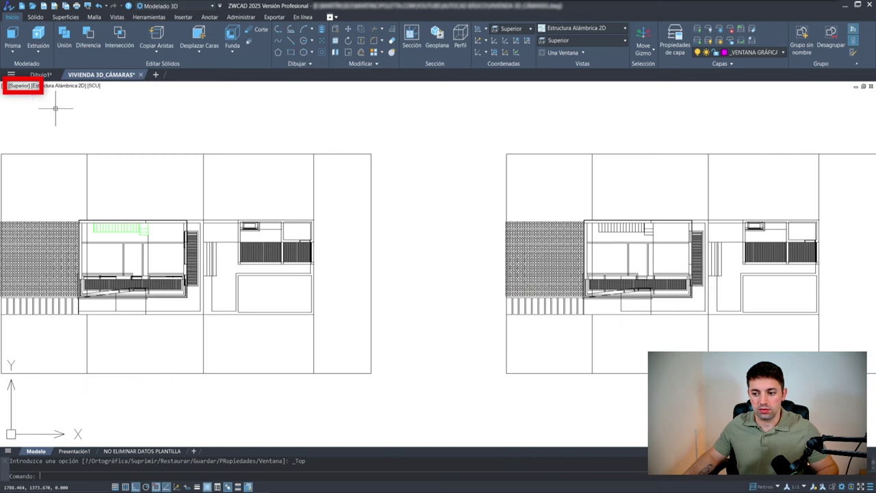
Step: Move the hatched plan block further to the right
{"action": "left_click", "coordinate": [328, 339]}
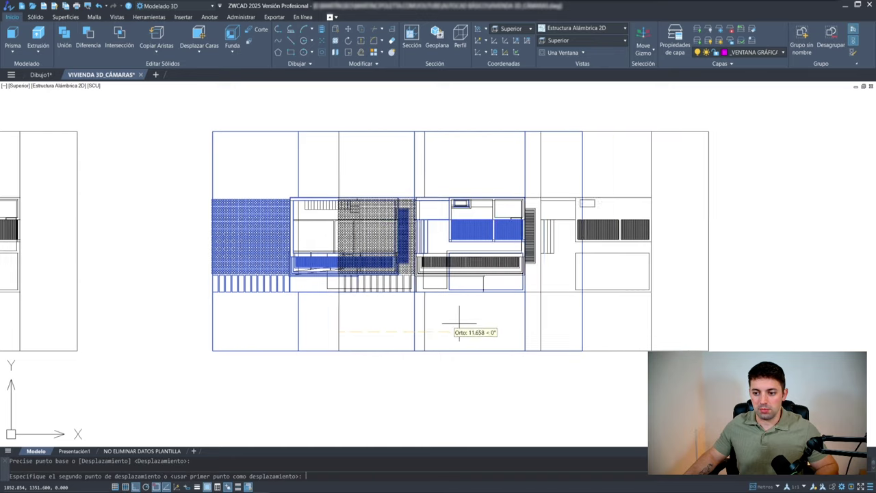
{"action": "left_click", "coordinate": [724, 339]}
{"action": "scroll", "coordinate": [338, 250], "scroll_direction": "up", "scroll_amount": 2}
{"action": "scroll", "coordinate": [338, 249], "scroll_direction": "up", "scroll_amount": 3}
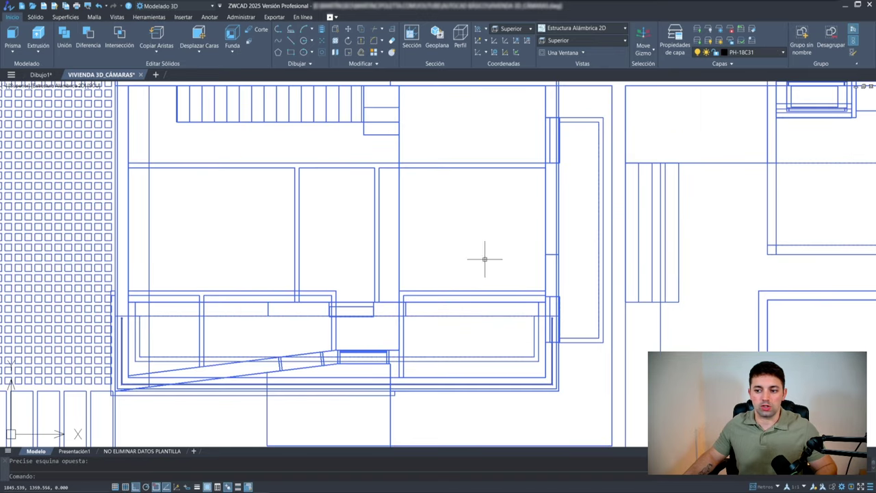
{"action": "scroll", "coordinate": [346, 226], "scroll_direction": "down", "scroll_amount": 3}
{"action": "scroll", "coordinate": [410, 237], "scroll_direction": "up", "scroll_amount": 3}
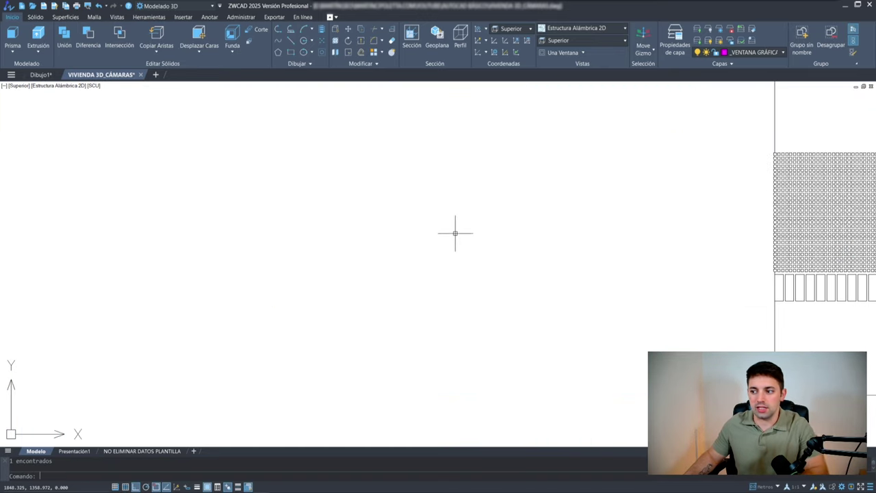
{"action": "scroll", "coordinate": [456, 231], "scroll_direction": "down", "scroll_amount": 5}
{"action": "scroll", "coordinate": [399, 135], "scroll_direction": "up", "scroll_amount": 3}
Step: Crossing-select the plan, compare both plans side by side, then cancel the selection
{"action": "left_click", "coordinate": [397, 136]}
{"action": "left_click", "coordinate": [313, 217]}
{"action": "scroll", "coordinate": [410, 213], "scroll_direction": "down", "scroll_amount": 2}
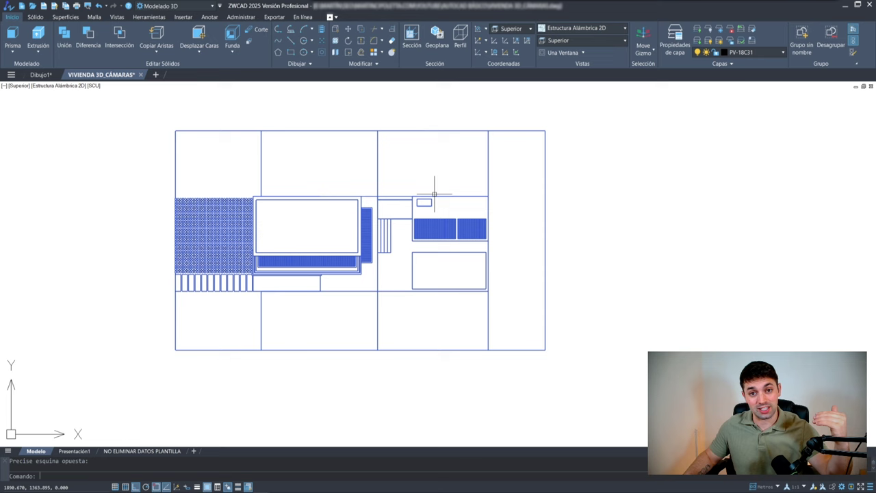
{"action": "middle_click_drag", "start_coordinate": [293, 284], "coordinate": [335, 296]}
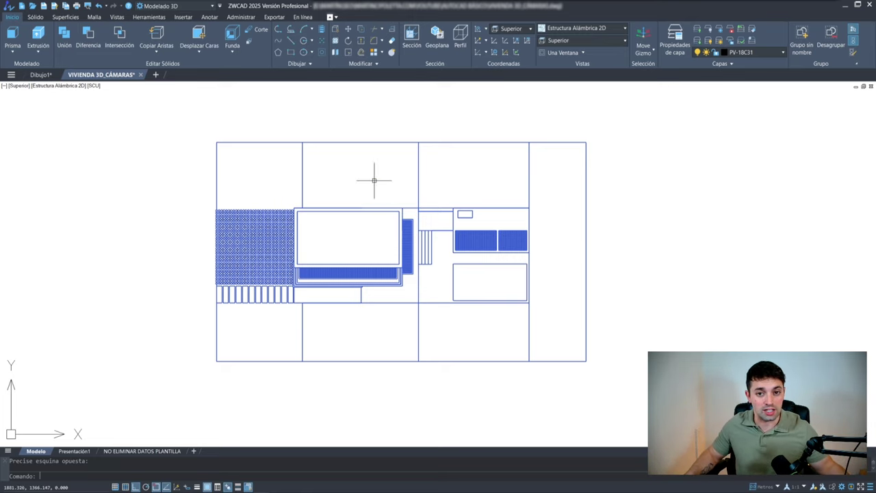
{"action": "scroll", "coordinate": [374, 180], "scroll_direction": "down", "scroll_amount": 4}
{"action": "middle_click_drag", "start_coordinate": [116, 172], "coordinate": [379, 170]}
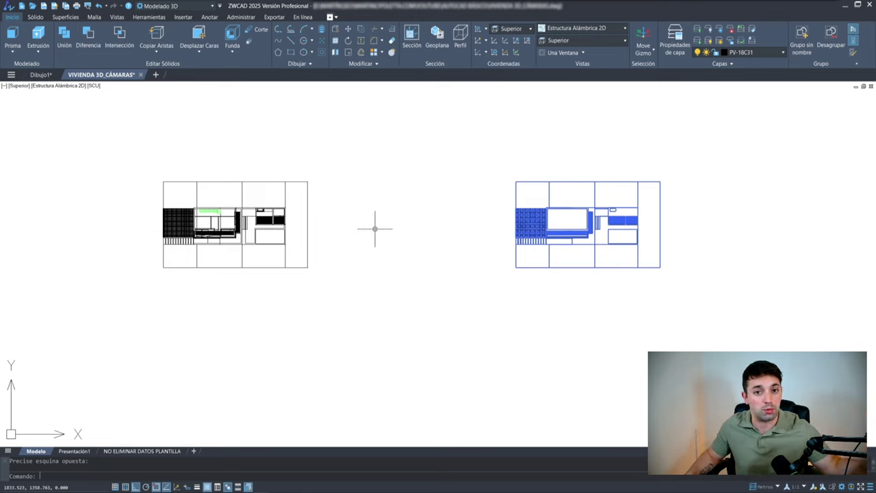
{"action": "key", "text": "Escape"}
{"action": "scroll", "coordinate": [191, 205], "scroll_direction": "up", "scroll_amount": 3}
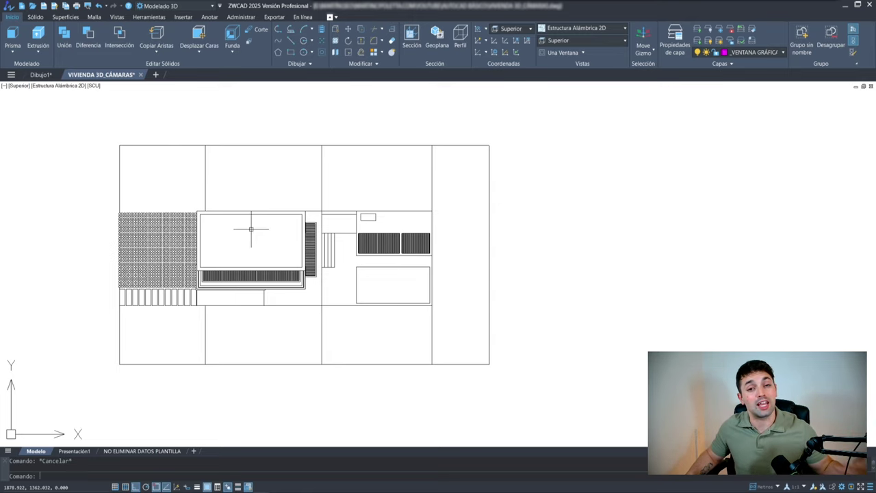
{"action": "middle_click_drag", "start_coordinate": [244, 235], "coordinate": [293, 241]}
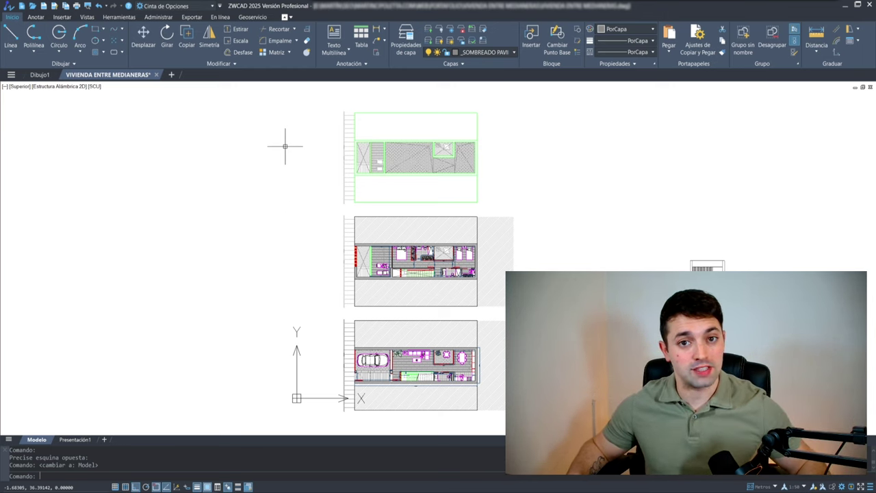
Step: Switch to the Presentación1 layout, frame its sheets, and open the Trazar dialog with Ctrl+P
{"action": "scroll", "coordinate": [323, 226], "scroll_direction": "up", "scroll_amount": 1}
{"action": "scroll", "coordinate": [326, 226], "scroll_direction": "up", "scroll_amount": 2}
{"action": "scroll", "coordinate": [371, 225], "scroll_direction": "up", "scroll_amount": 1}
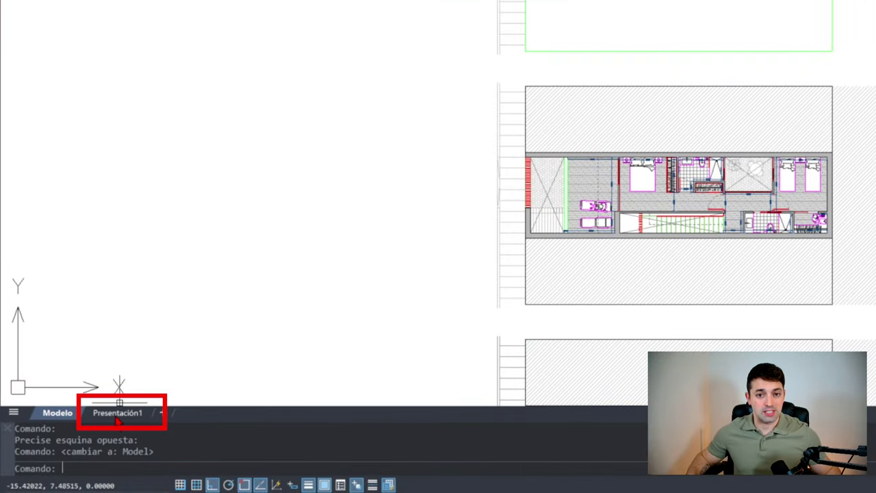
{"action": "left_click", "coordinate": [117, 414]}
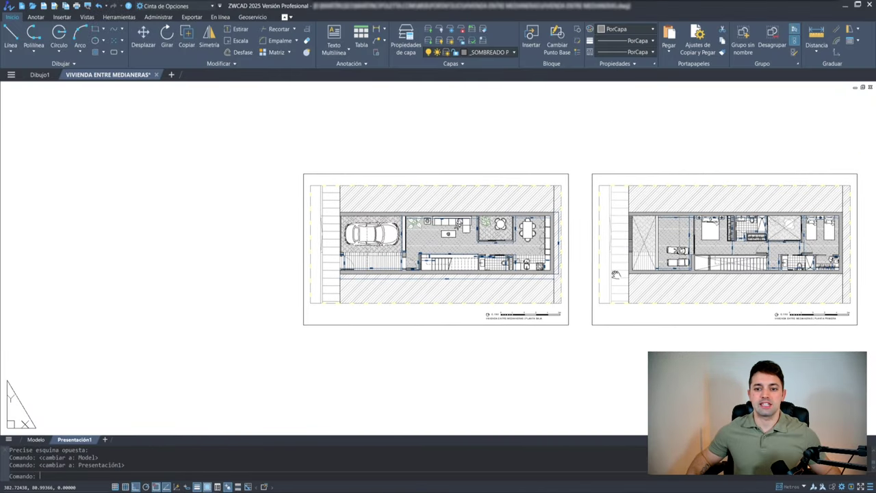
{"action": "middle_click_drag", "start_coordinate": [615, 274], "coordinate": [504, 282]}
{"action": "scroll", "coordinate": [379, 167], "scroll_direction": "up", "scroll_amount": 2}
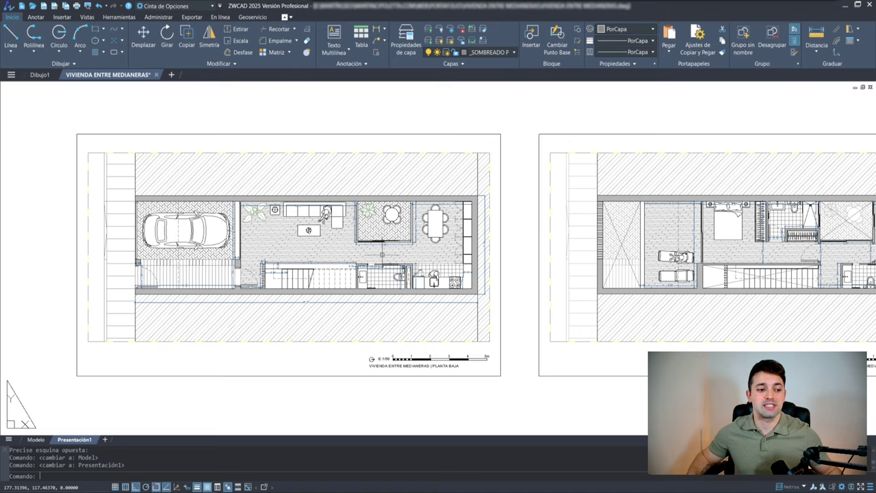
{"action": "scroll", "coordinate": [301, 274], "scroll_direction": "up", "scroll_amount": 1}
{"action": "scroll", "coordinate": [330, 229], "scroll_direction": "down", "scroll_amount": 1}
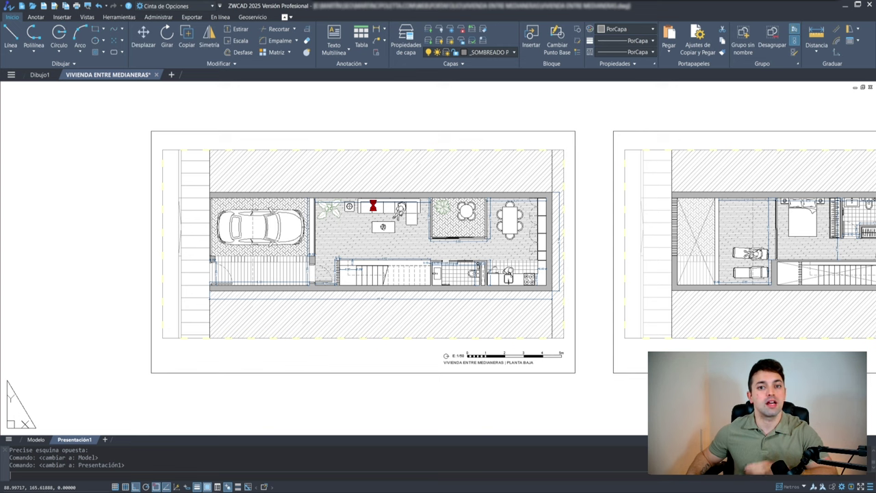
{"action": "key", "text": "ctrl+p"}
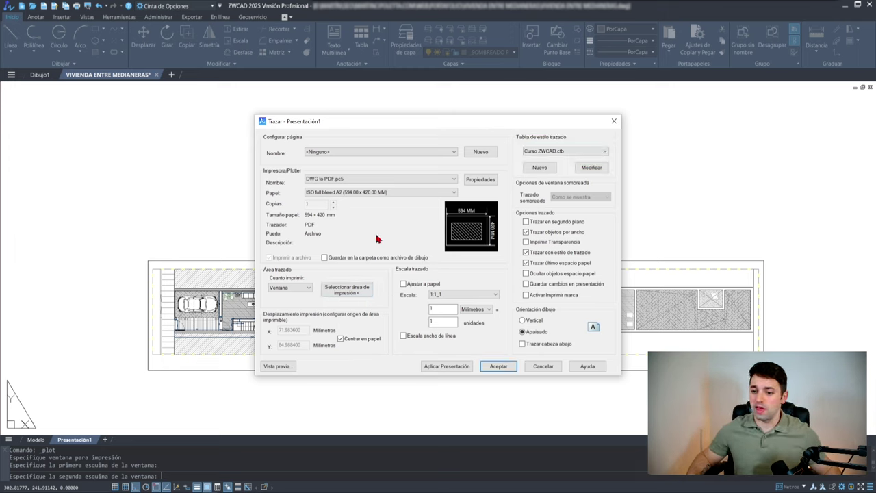
Step: Window the ground-floor sheet as the plot area and confirm the plot settings
{"action": "left_click", "coordinate": [358, 293]}
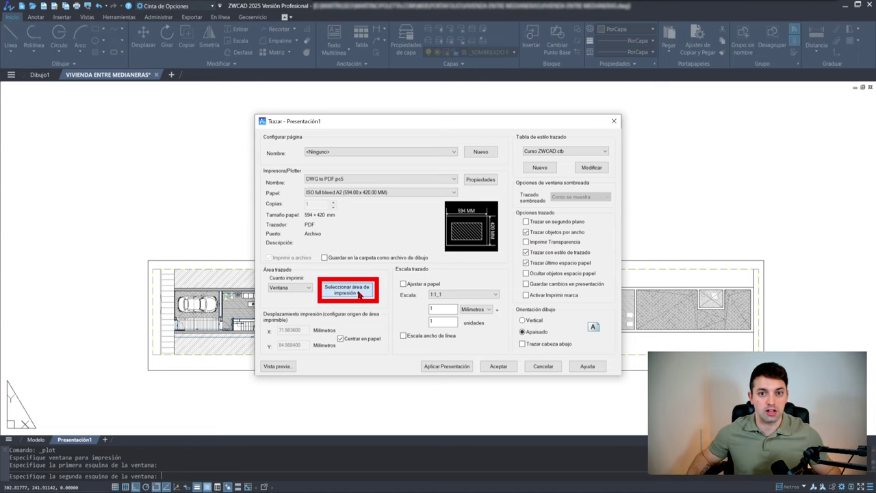
{"action": "scroll", "coordinate": [513, 244], "scroll_direction": "up", "scroll_amount": 5}
{"action": "scroll", "coordinate": [438, 276], "scroll_direction": "down", "scroll_amount": 5}
{"action": "scroll", "coordinate": [520, 219], "scroll_direction": "up", "scroll_amount": 2}
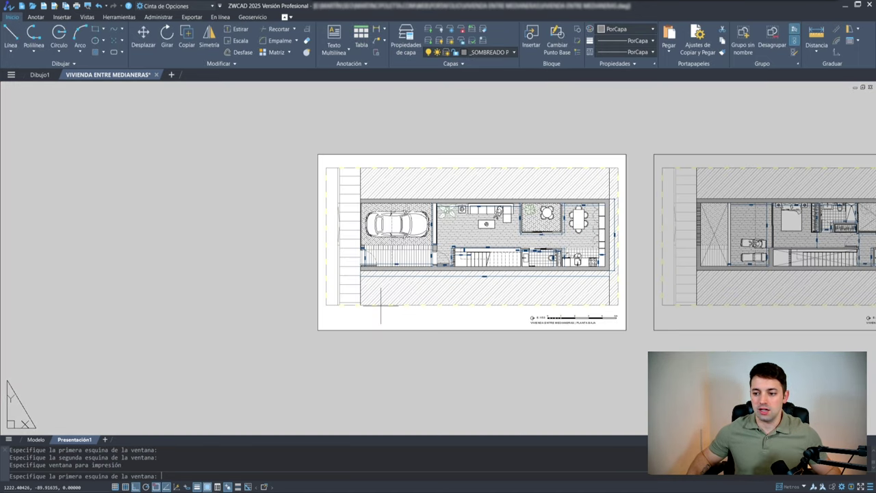
{"action": "scroll", "coordinate": [284, 343], "scroll_direction": "up", "scroll_amount": 5}
{"action": "scroll", "coordinate": [279, 355], "scroll_direction": "down", "scroll_amount": 5}
{"action": "left_click", "coordinate": [286, 349]}
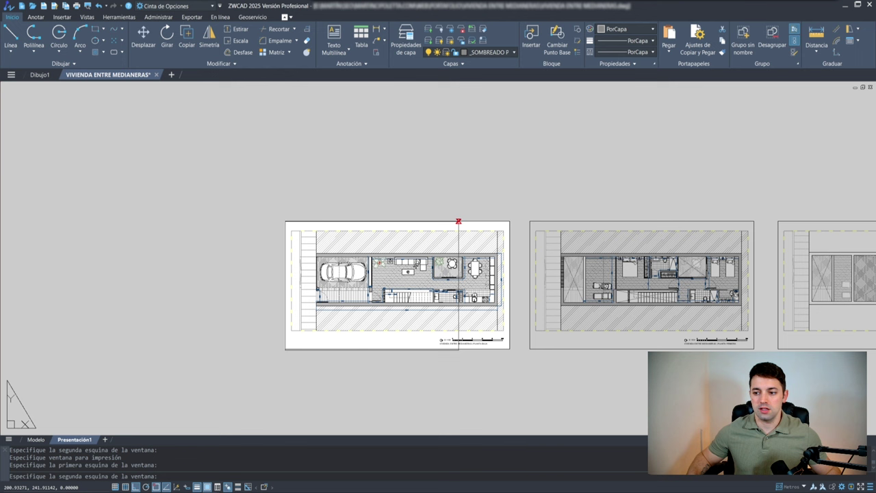
{"action": "left_click", "coordinate": [505, 221]}
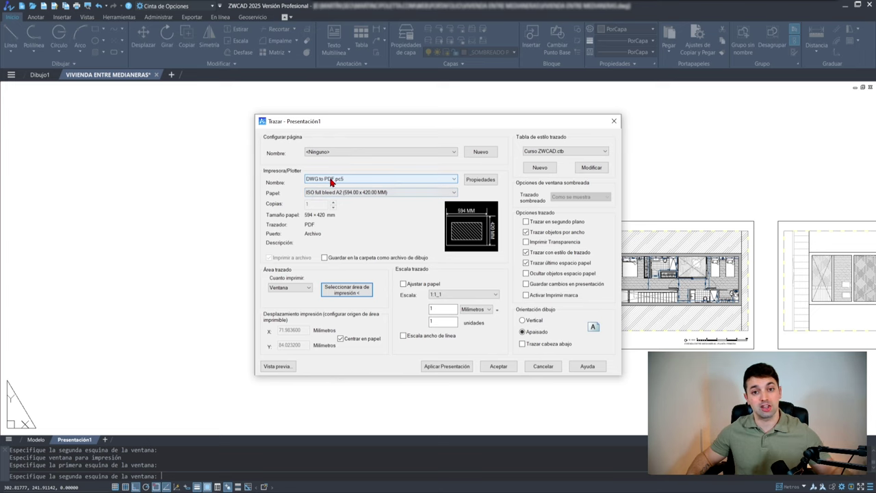
{"action": "left_click", "coordinate": [495, 369]}
Step: Save the plot as VIVIENDA ENTRE MEDIANERAS (2025).pdf beside the 2024 file
{"action": "left_click", "coordinate": [364, 191]}
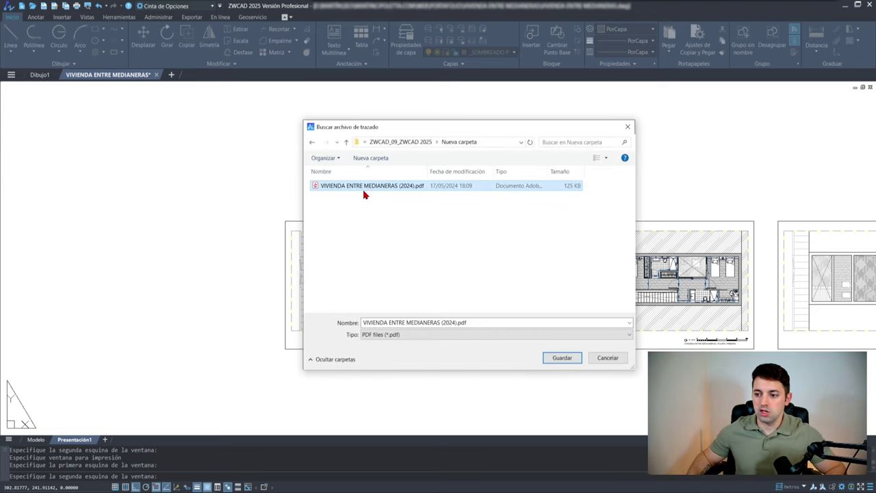
{"action": "left_click", "coordinate": [449, 321]}
{"action": "left_click", "coordinate": [458, 322]}
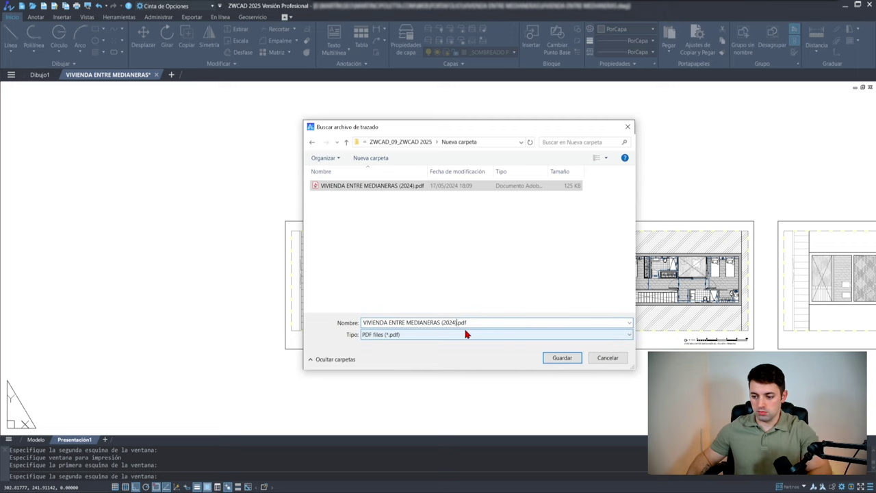
{"action": "key", "text": "BackSpace"}
{"action": "key", "text": "BackSpace"}
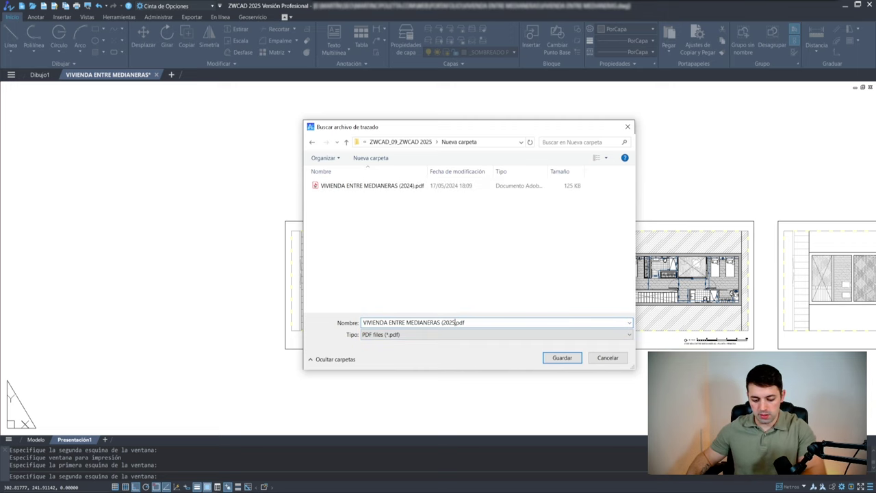
{"action": "left_click", "coordinate": [558, 360]}
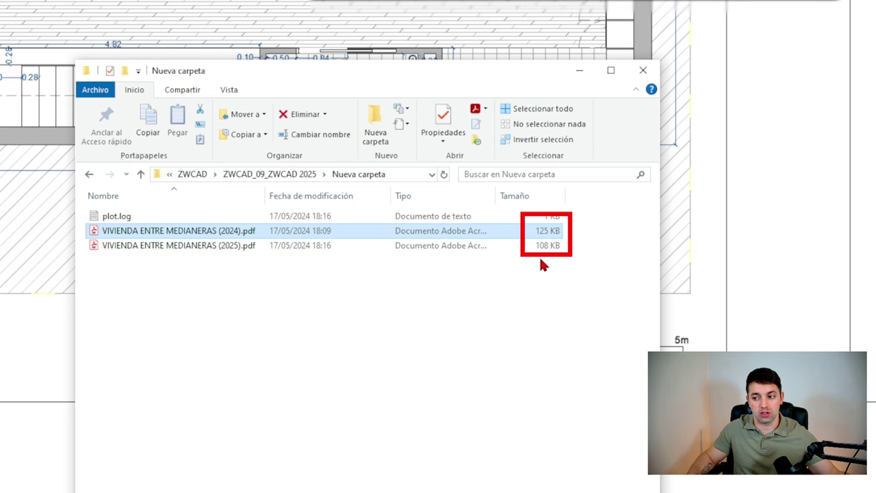
Step: Select the 2025 PDF and compare its 108 KB size against the 2024 PDF's 125 KB
{"action": "left_click", "coordinate": [543, 248]}
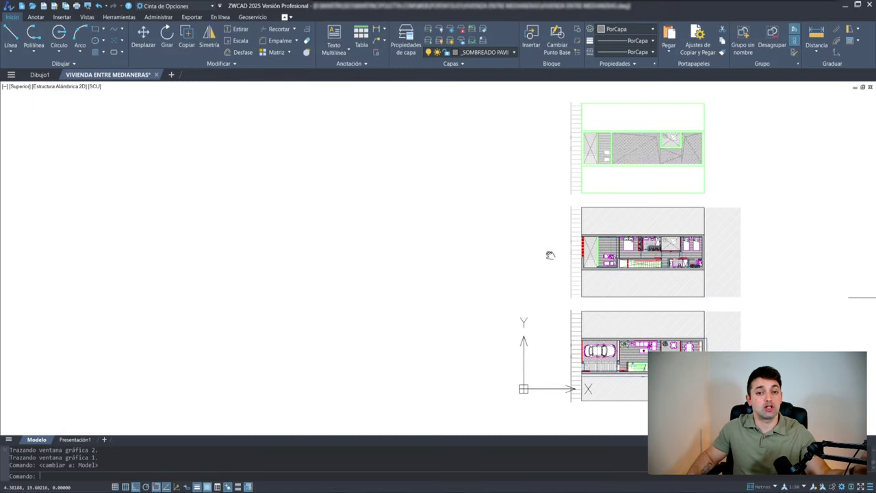
{"action": "scroll", "coordinate": [549, 256], "scroll_direction": "up", "scroll_amount": 2}
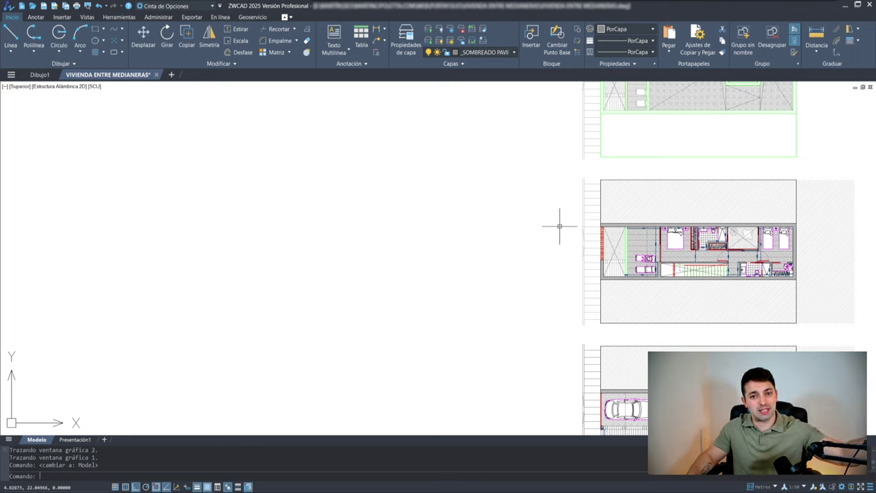
Step: Import VIVIENDA ENTRE MEDIANERAS (2025).pdf with IMPORTARPDF as vector geometry at scale 1, rotation 0
{"action": "type", "text": "importa"}
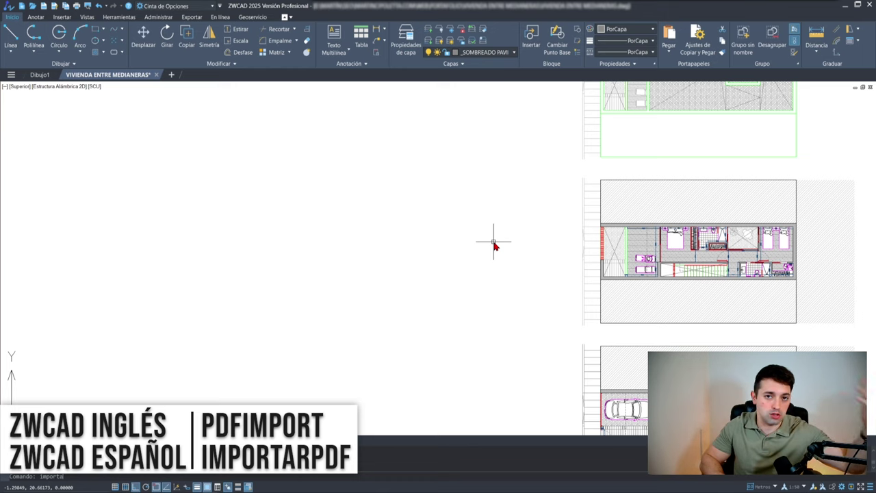
{"action": "key", "text": "Return"}
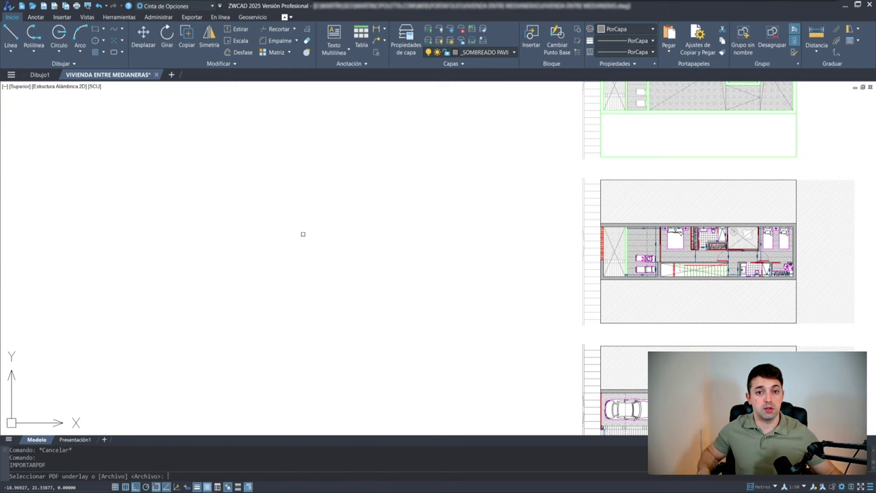
{"action": "key", "text": "Return"}
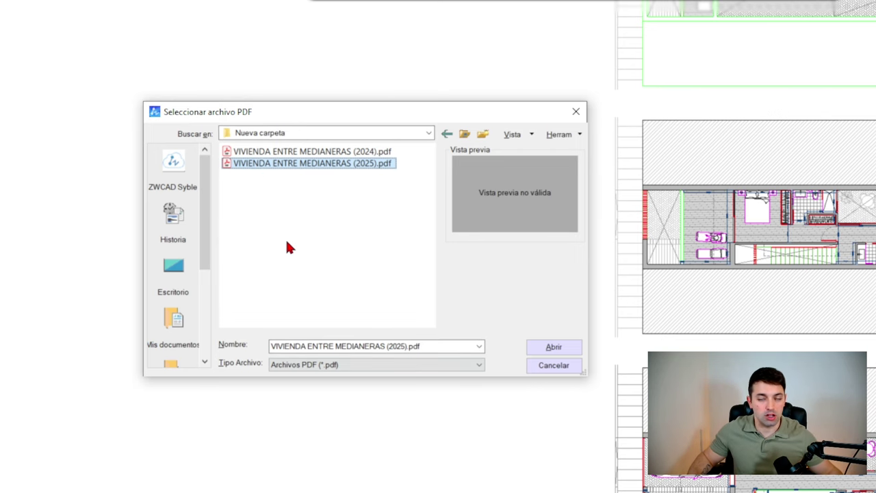
{"action": "left_click", "coordinate": [554, 349]}
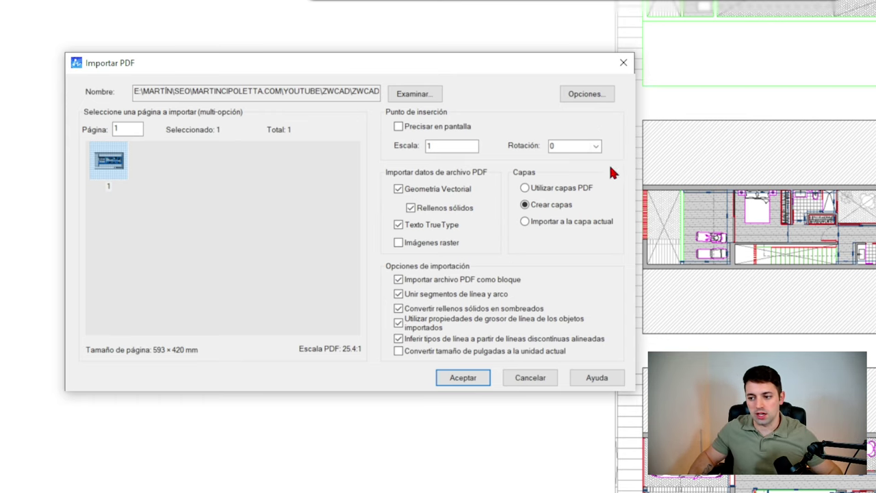
{"action": "left_click", "coordinate": [462, 387]}
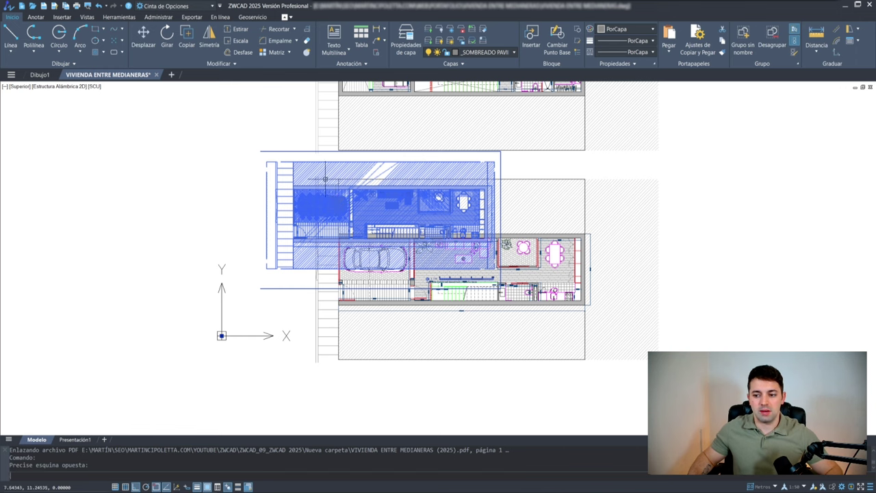
Step: Move the imported PDF plan to the left, clear of the other floor plans
{"action": "key", "text": "Escape"}
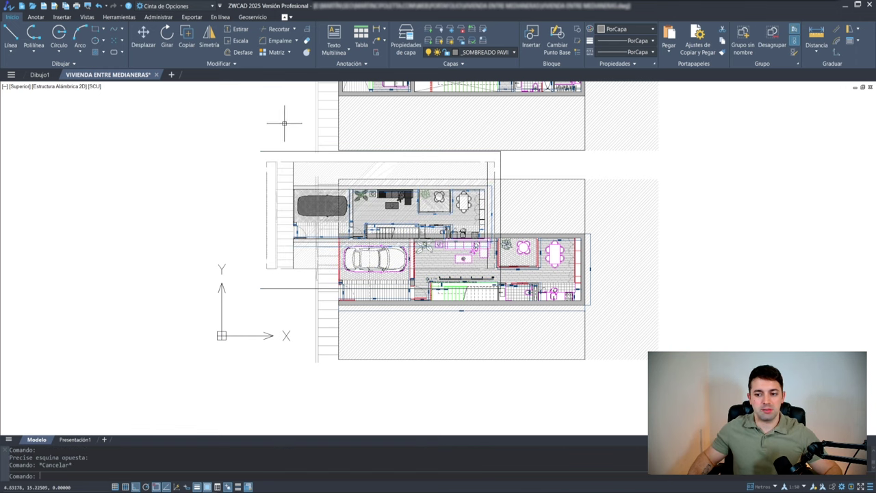
{"action": "left_click", "coordinate": [287, 121]}
{"action": "left_click", "coordinate": [257, 206]}
{"action": "scroll", "coordinate": [293, 228], "scroll_direction": "down", "scroll_amount": 2}
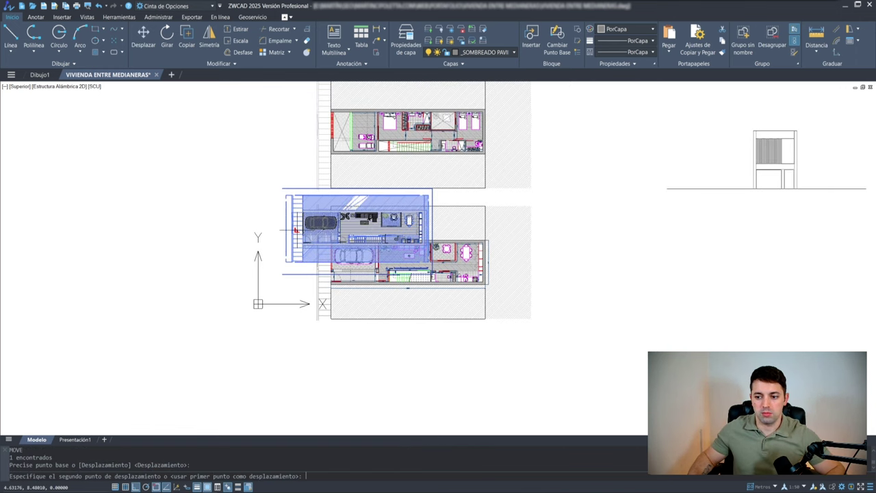
{"action": "left_click_drag", "start_coordinate": [295, 226], "coordinate": [138, 226]}
{"action": "left_click", "coordinate": [127, 219]}
Step: Explode the imported plan, then confirm a wall line and the car's hatch are separate objects
{"action": "type", "text": "DP"}
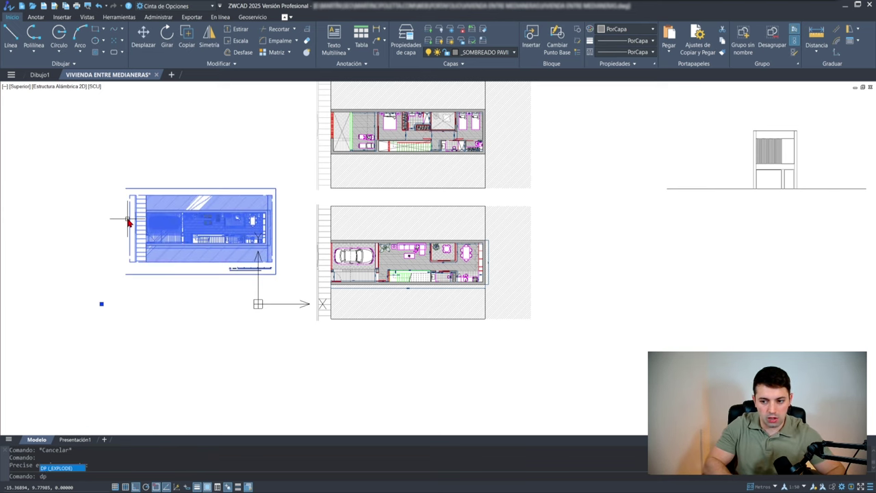
{"action": "key", "text": "Return"}
{"action": "scroll", "coordinate": [134, 219], "scroll_direction": "up", "scroll_amount": 5}
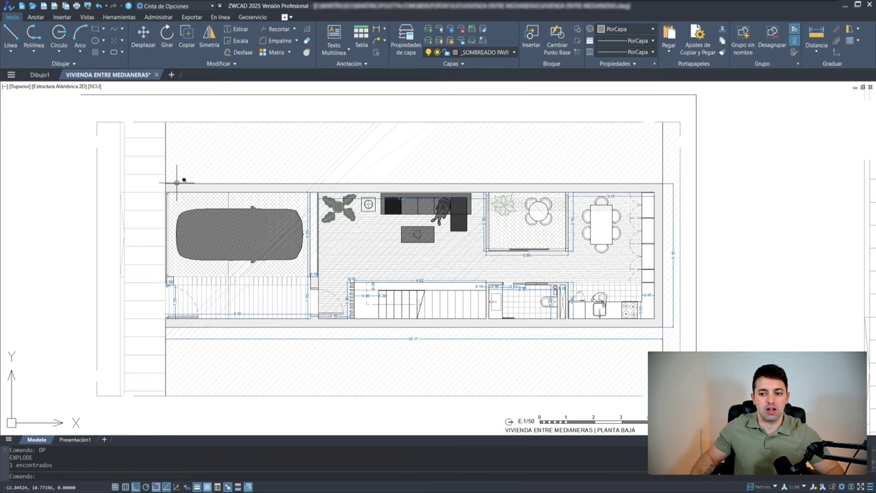
{"action": "left_click", "coordinate": [177, 183]}
{"action": "key", "text": "Escape"}
{"action": "scroll", "coordinate": [669, 186], "scroll_direction": "down", "scroll_amount": 3}
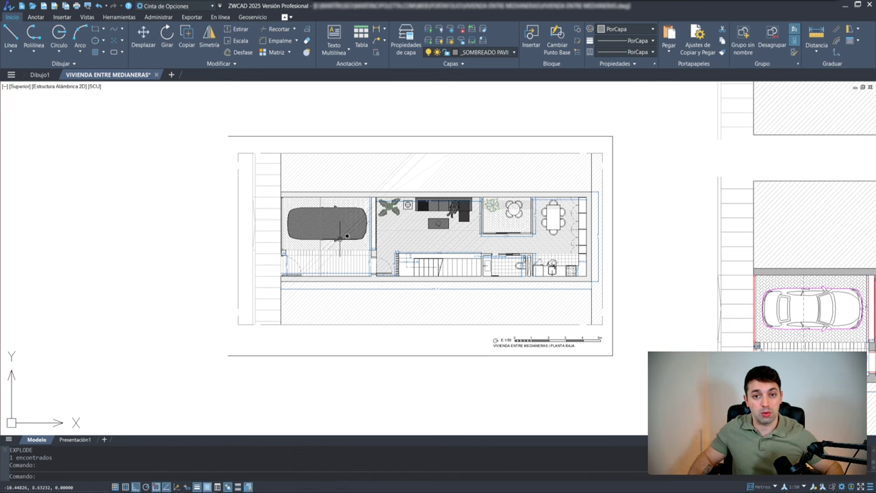
{"action": "scroll", "coordinate": [321, 187], "scroll_direction": "up", "scroll_amount": 5}
{"action": "left_click", "coordinate": [313, 279]}
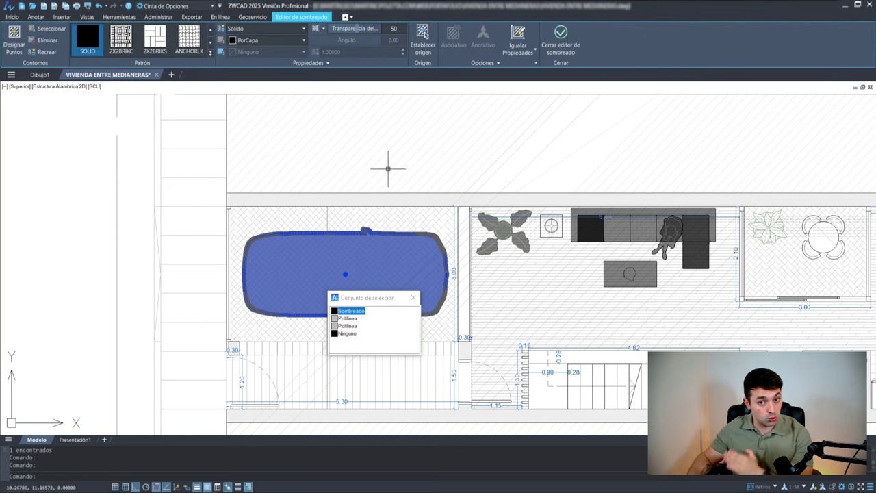
{"action": "middle_click_drag", "start_coordinate": [352, 281], "coordinate": [249, 267]}
{"action": "key", "text": "Escape"}
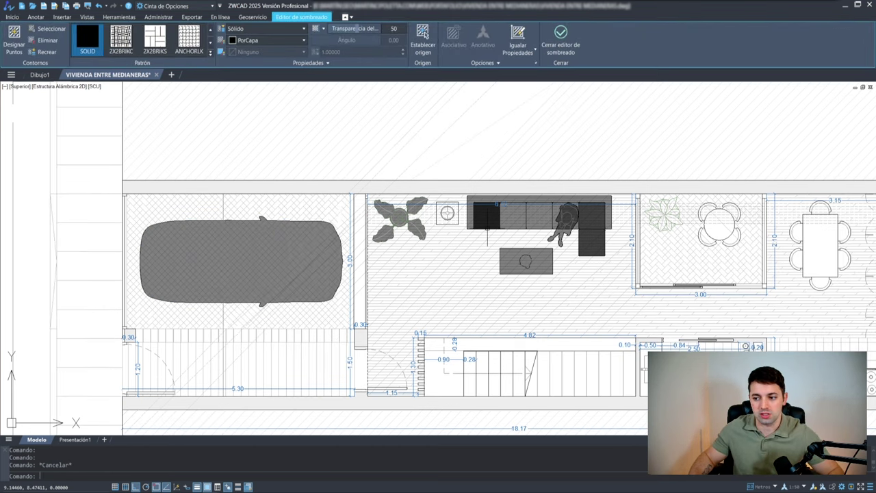
{"action": "scroll", "coordinate": [482, 229], "scroll_direction": "down", "scroll_amount": 5}
{"action": "scroll", "coordinate": [479, 230], "scroll_direction": "up", "scroll_amount": 4}
{"action": "left_click", "coordinate": [372, 229]}
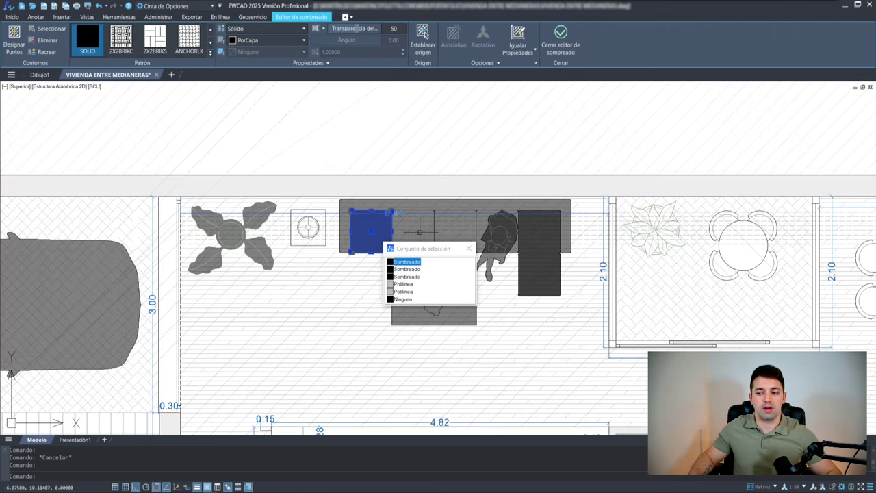
{"action": "left_click", "coordinate": [413, 231]}
{"action": "left_click", "coordinate": [452, 229]}
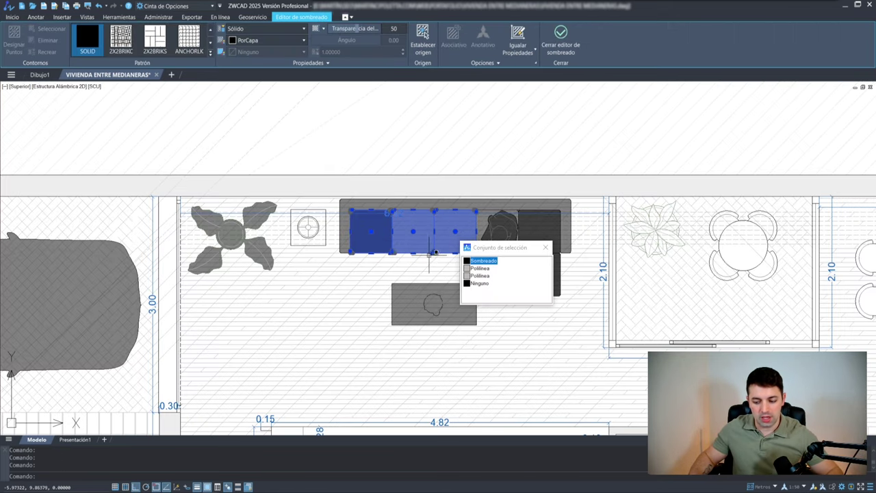
{"action": "key", "text": "Delete"}
{"action": "left_click", "coordinate": [366, 239]}
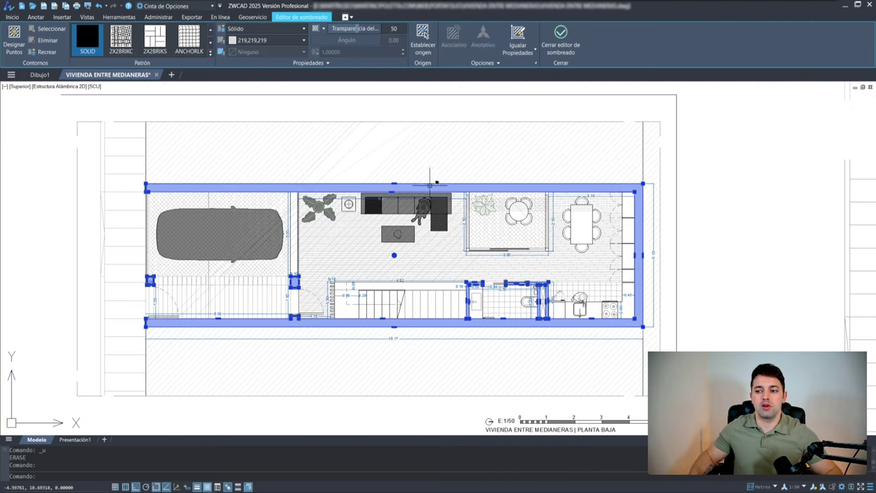
{"action": "key", "text": "Escape"}
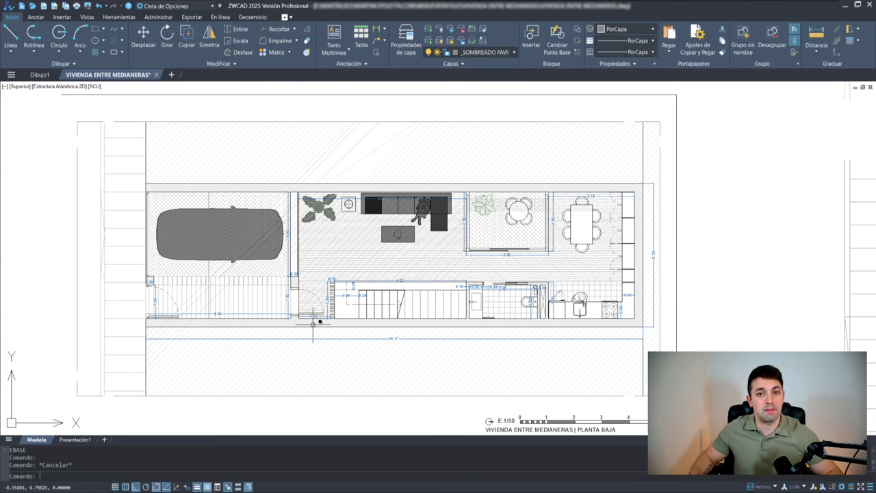
{"action": "scroll", "coordinate": [309, 322], "scroll_direction": "up", "scroll_amount": 5}
{"action": "left_click", "coordinate": [309, 323]}
{"action": "scroll", "coordinate": [310, 321], "scroll_direction": "down", "scroll_amount": 5}
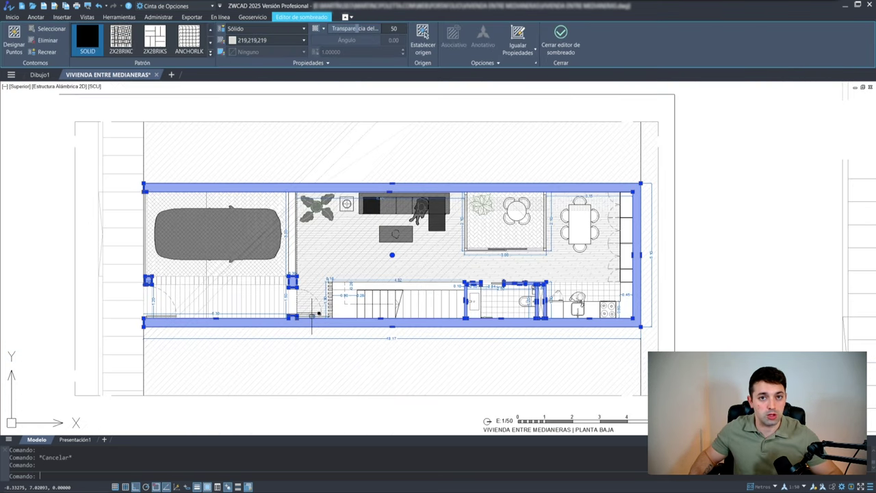
{"action": "key", "text": "Escape"}
{"action": "scroll", "coordinate": [253, 277], "scroll_direction": "up", "scroll_amount": 2}
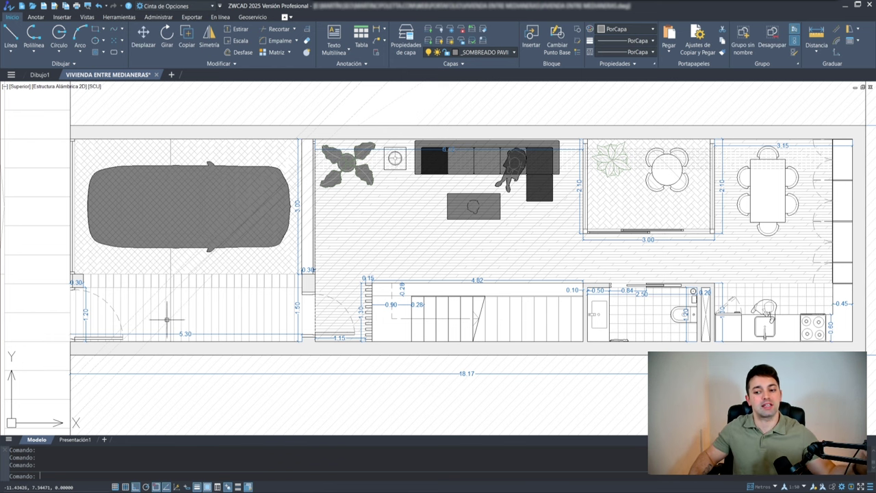
{"action": "scroll", "coordinate": [223, 240], "scroll_direction": "down", "scroll_amount": 3}
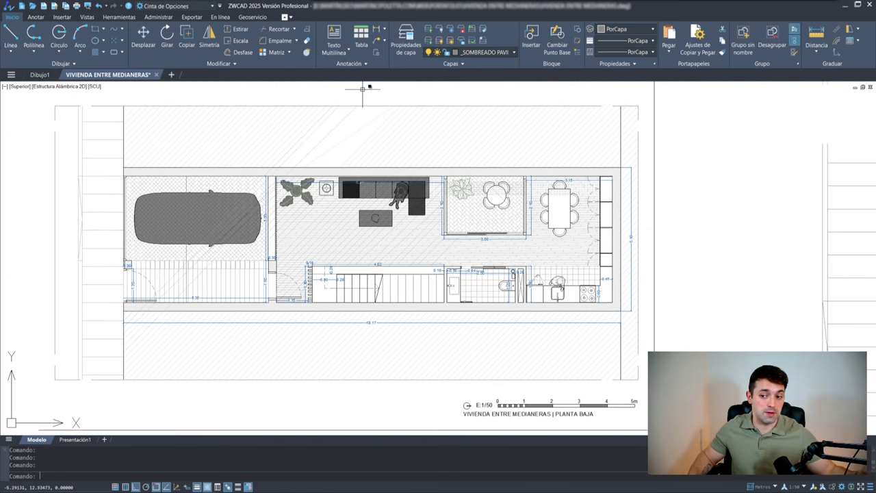
{"action": "scroll", "coordinate": [385, 264], "scroll_direction": "down", "scroll_amount": 2}
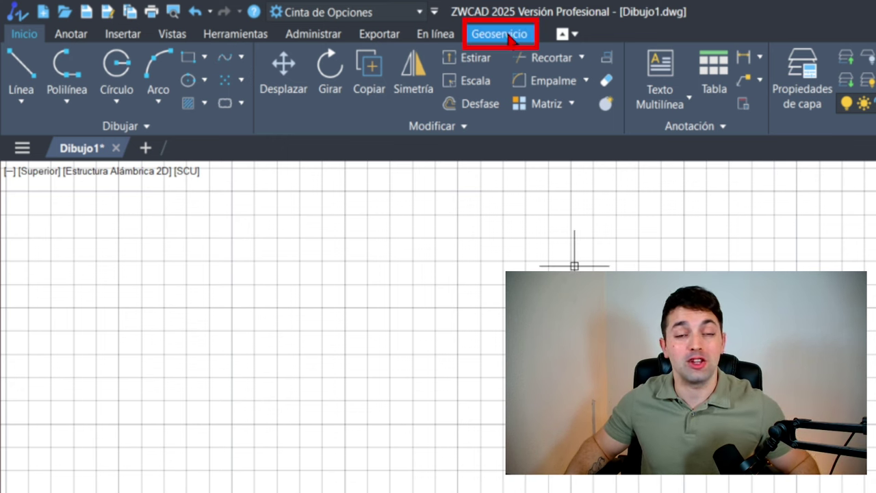
Step: Open Añadir Mapa from the Geoservicio tab and preview the Tianditu and Arcgis map sources
{"action": "left_click", "coordinate": [509, 35]}
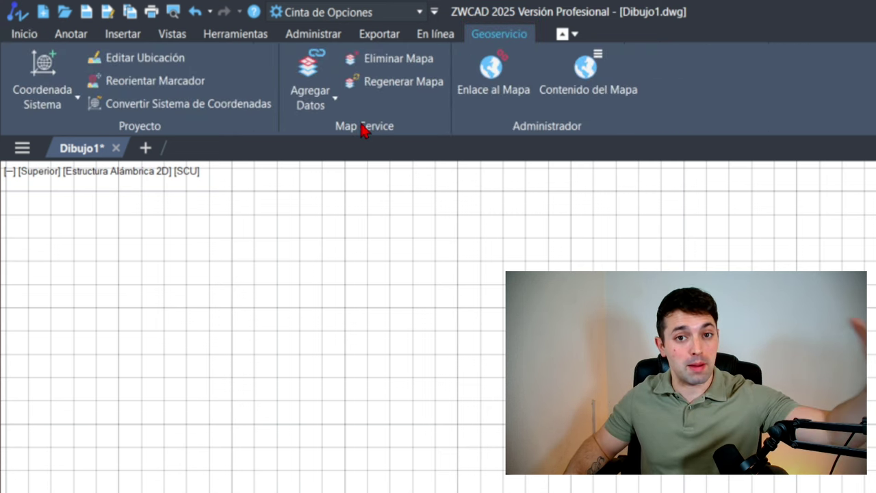
{"action": "left_click", "coordinate": [329, 105]}
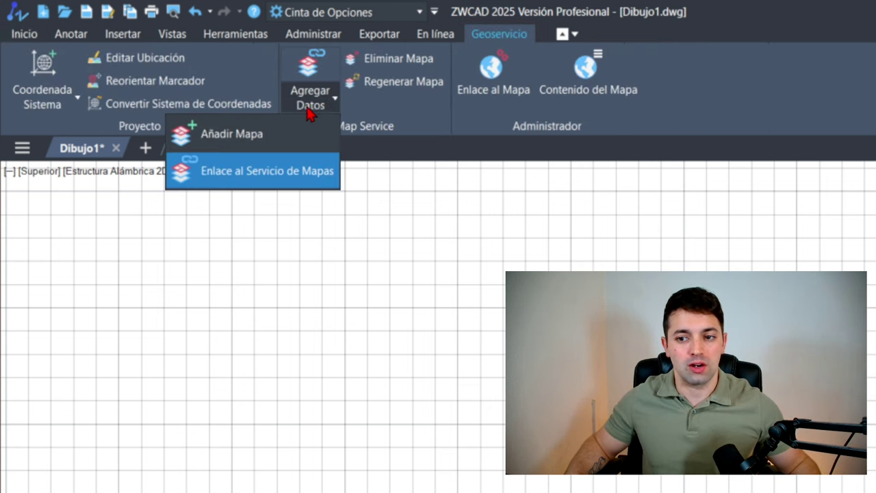
{"action": "left_click", "coordinate": [260, 140]}
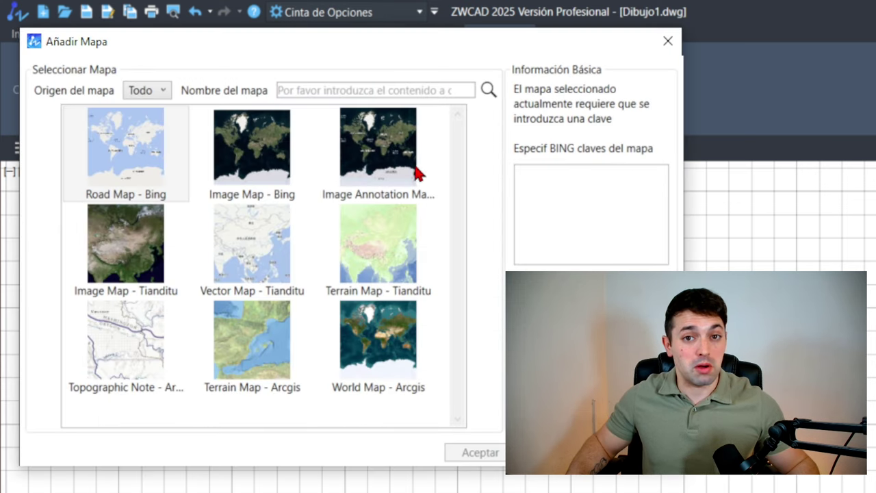
{"action": "left_click", "coordinate": [284, 282]}
{"action": "left_click", "coordinate": [270, 339]}
{"action": "left_click", "coordinate": [356, 349]}
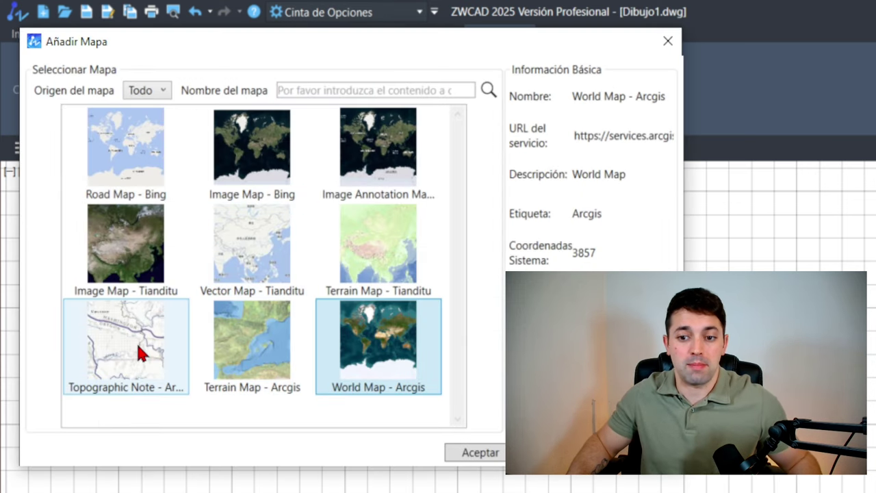
{"action": "left_click", "coordinate": [141, 356]}
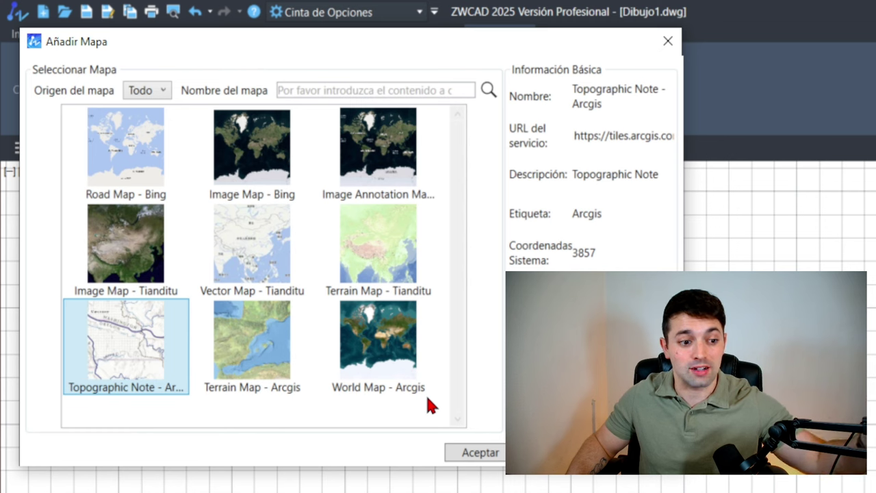
Step: Preview the Bing map sources, then add World Map - Arcgis to the drawing
{"action": "left_click", "coordinate": [287, 159]}
{"action": "left_click", "coordinate": [123, 157]}
{"action": "left_click", "coordinate": [274, 157]}
{"action": "left_click", "coordinate": [327, 186]}
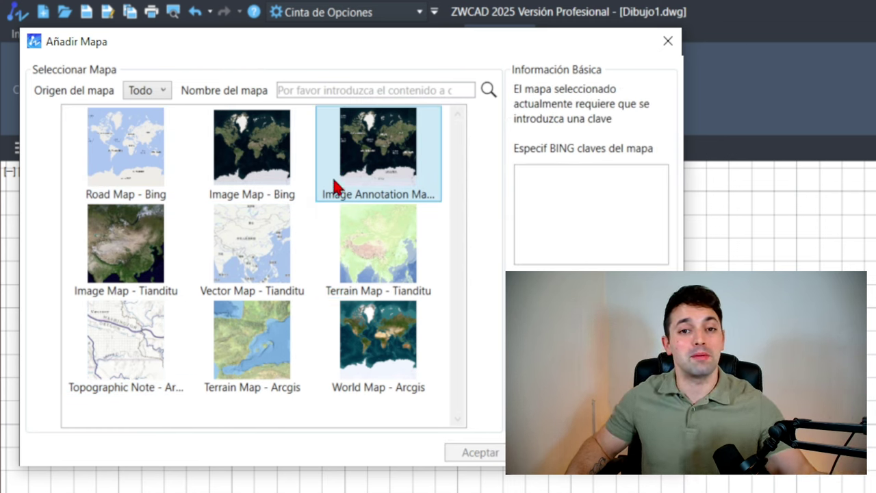
{"action": "left_click", "coordinate": [596, 202]}
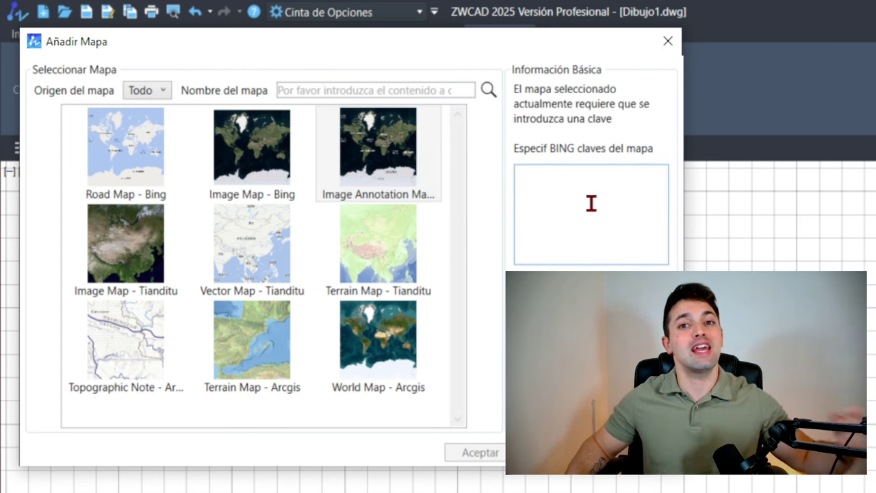
{"action": "left_click", "coordinate": [411, 352]}
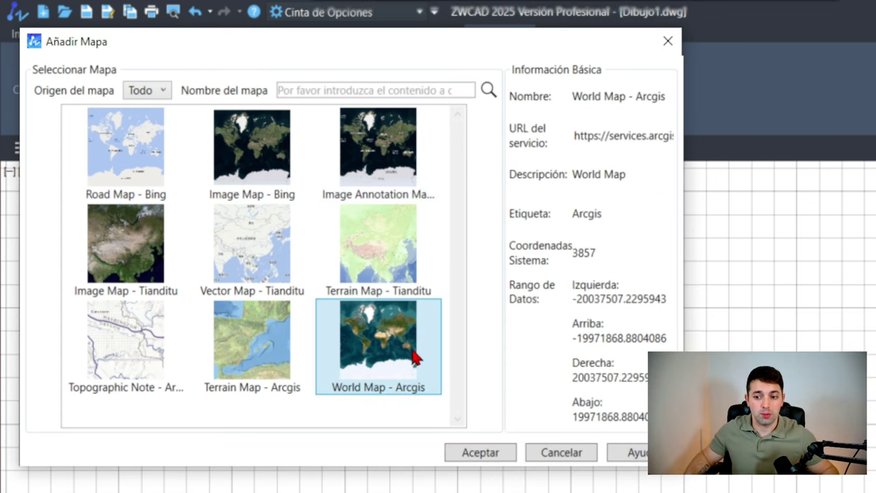
{"action": "left_click", "coordinate": [488, 457]}
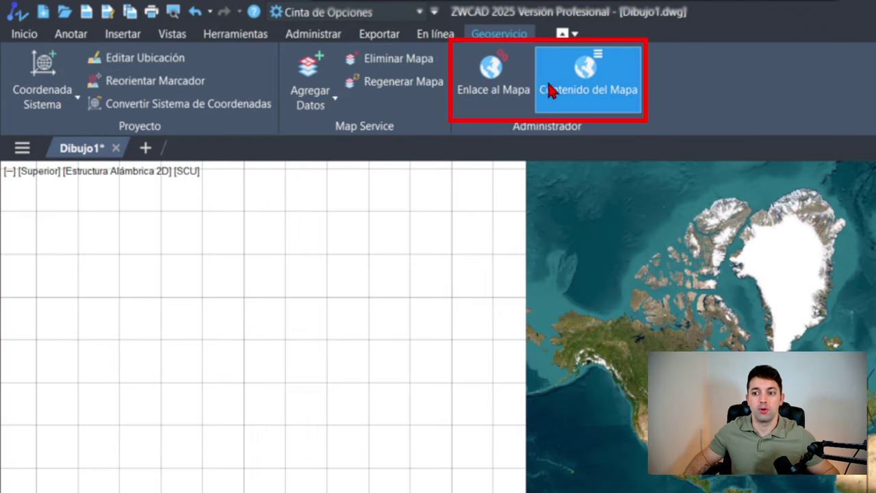
Step: Show the Enlace a Mapa panel for World_Imagery and zoom the map from Europe into Valencia's streets
{"action": "left_click", "coordinate": [498, 85]}
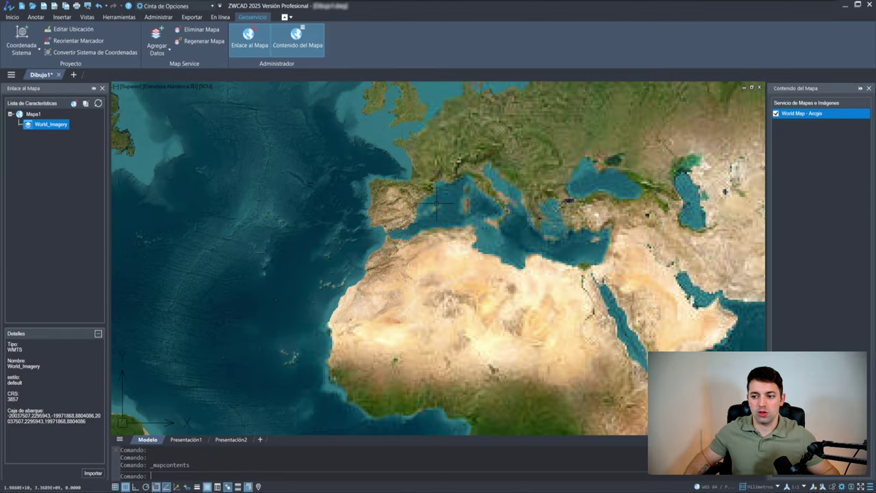
{"action": "scroll", "coordinate": [436, 202], "scroll_direction": "up", "scroll_amount": 3}
{"action": "scroll", "coordinate": [436, 203], "scroll_direction": "up", "scroll_amount": 2}
{"action": "scroll", "coordinate": [643, 305], "scroll_direction": "up", "scroll_amount": 2}
{"action": "middle_click_drag", "start_coordinate": [643, 306], "coordinate": [381, 215]}
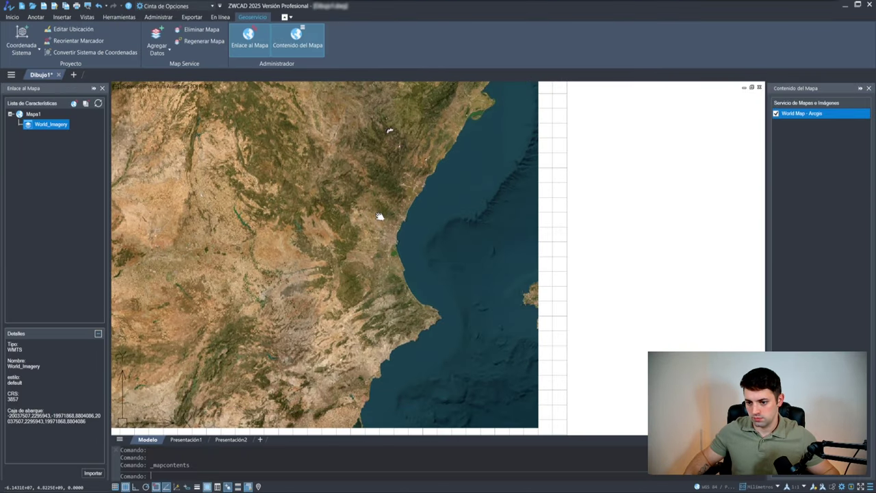
{"action": "scroll", "coordinate": [381, 215], "scroll_direction": "up", "scroll_amount": 2}
{"action": "scroll", "coordinate": [381, 215], "scroll_direction": "up", "scroll_amount": 2}
{"action": "scroll", "coordinate": [381, 215], "scroll_direction": "up", "scroll_amount": 1}
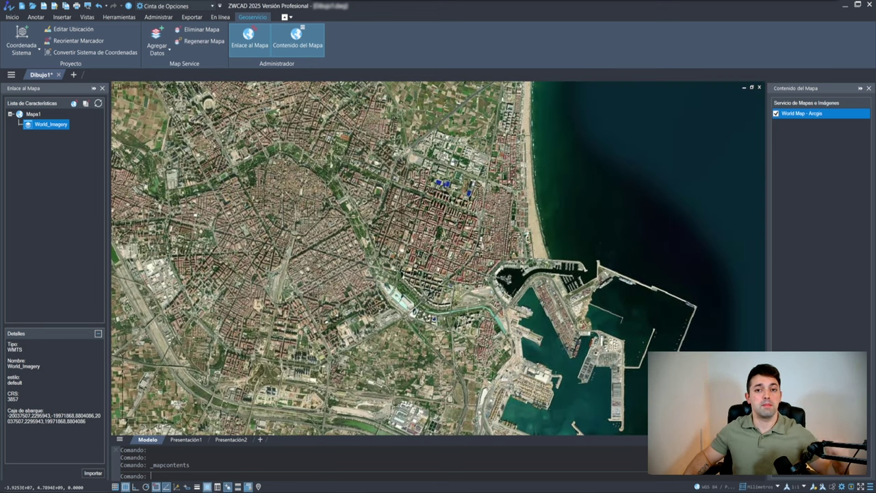
{"action": "scroll", "coordinate": [463, 135], "scroll_direction": "up", "scroll_amount": 4}
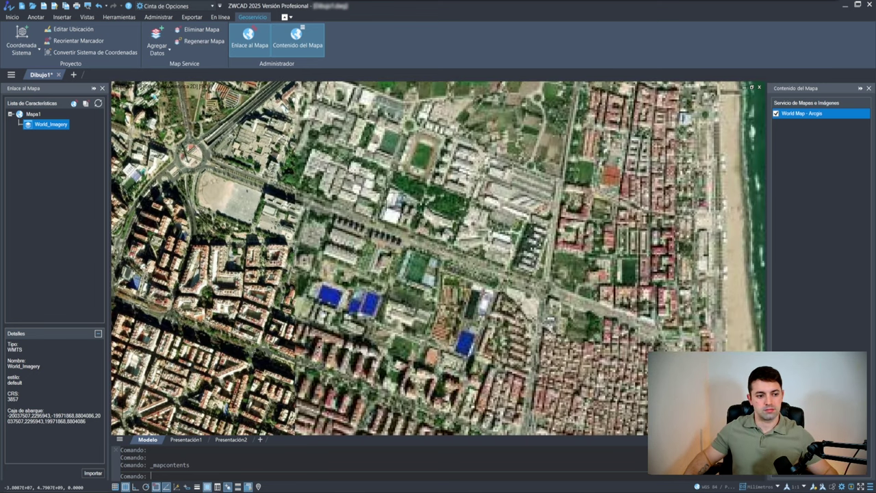
{"action": "scroll", "coordinate": [340, 245], "scroll_direction": "up", "scroll_amount": 2}
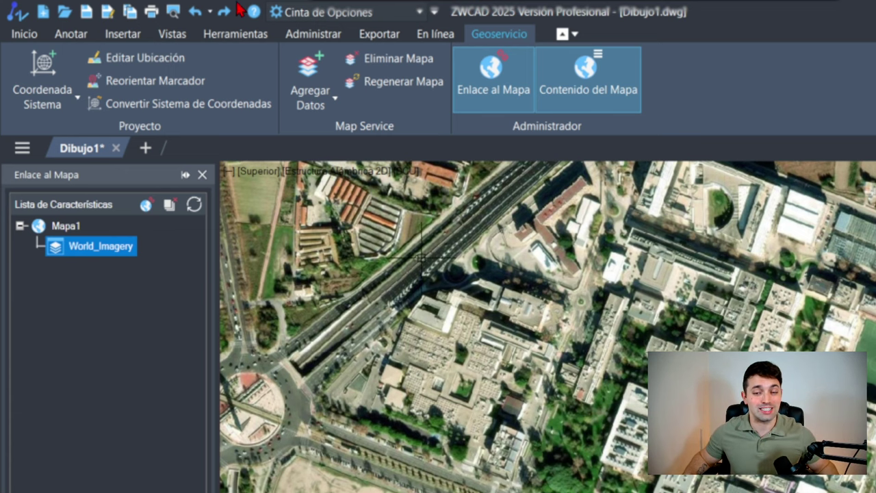
{"action": "left_click", "coordinate": [148, 68]}
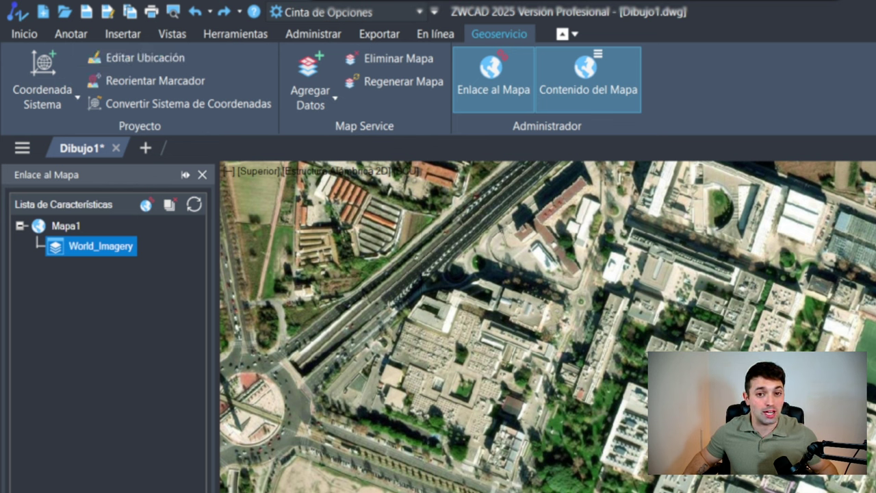